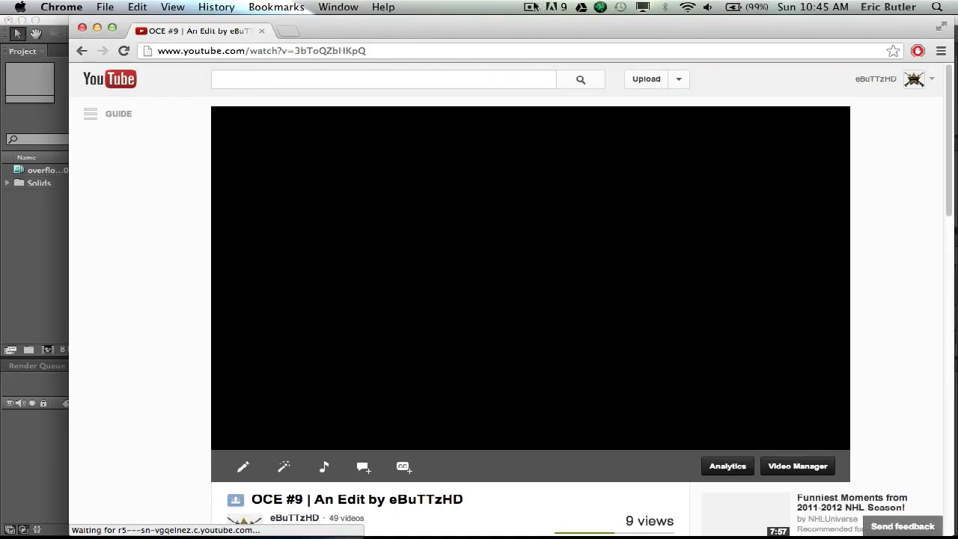
Step: Preview the OCE #9 YouTube edit from about 0:27 to 0:32, then return to After Effects
{"action": "left_click", "coordinate": [532, 6]}
{"action": "left_click", "coordinate": [532, 6]}
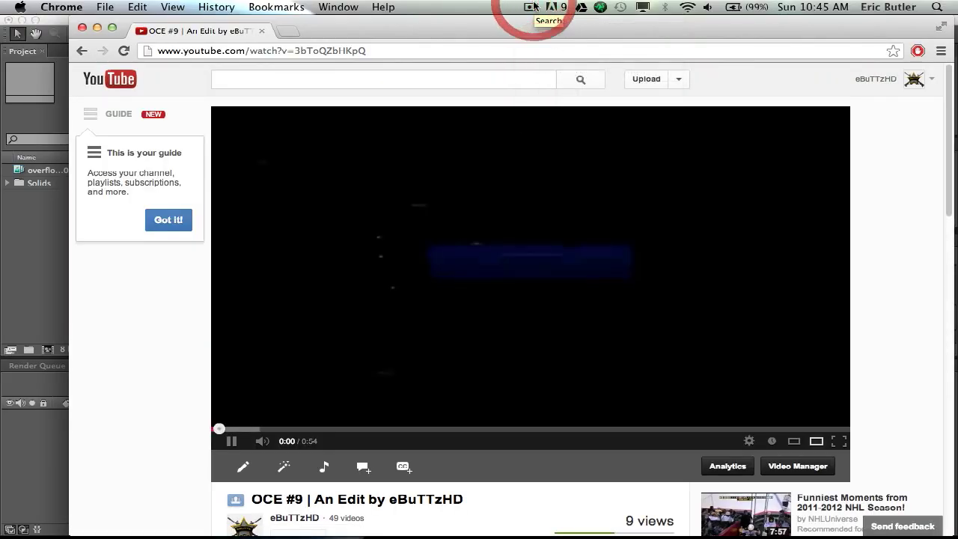
{"action": "left_click", "coordinate": [332, 282]}
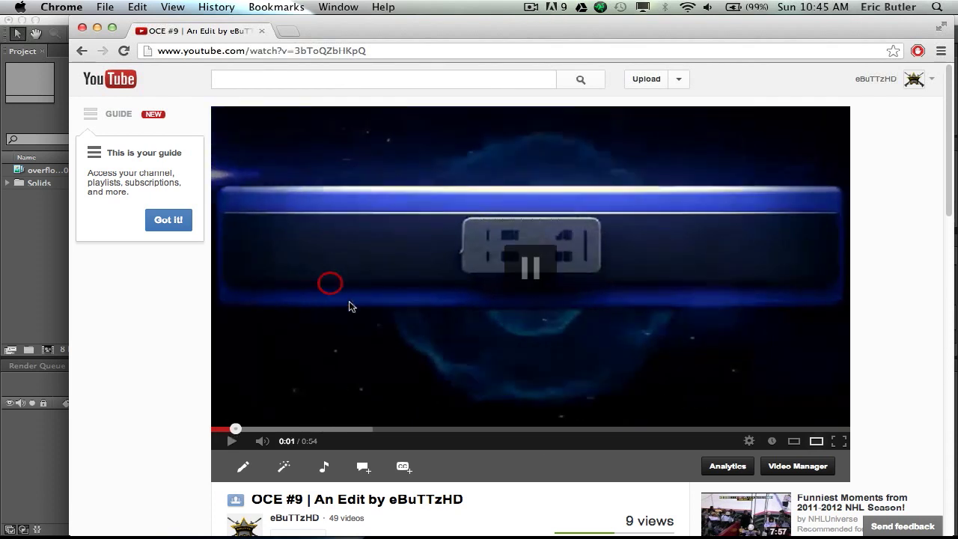
{"action": "left_click", "coordinate": [536, 430]}
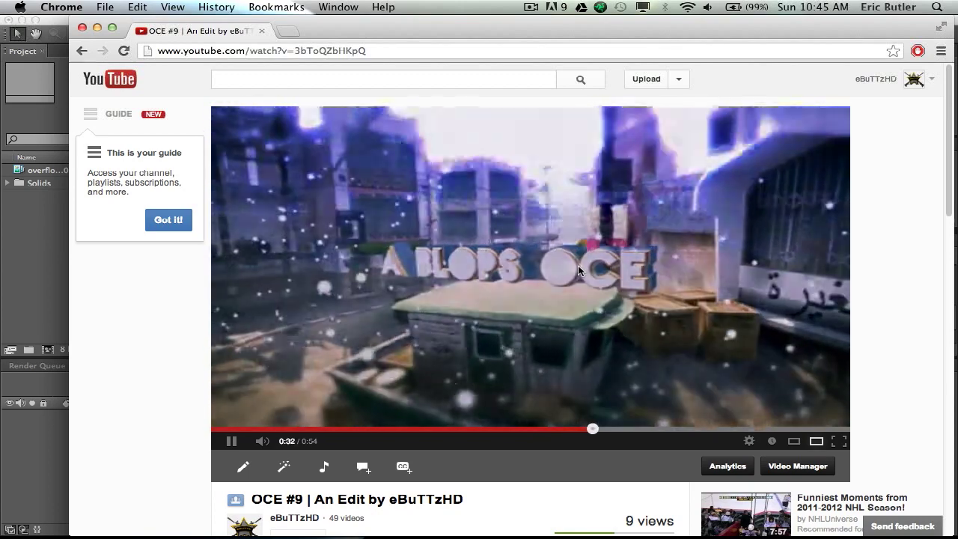
{"action": "left_click", "coordinate": [577, 270]}
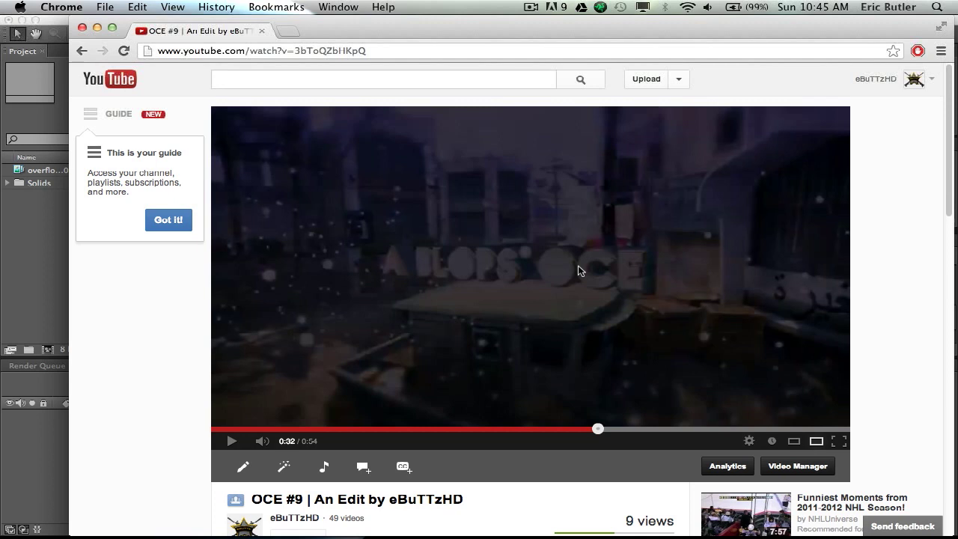
{"action": "left_click", "coordinate": [23, 257]}
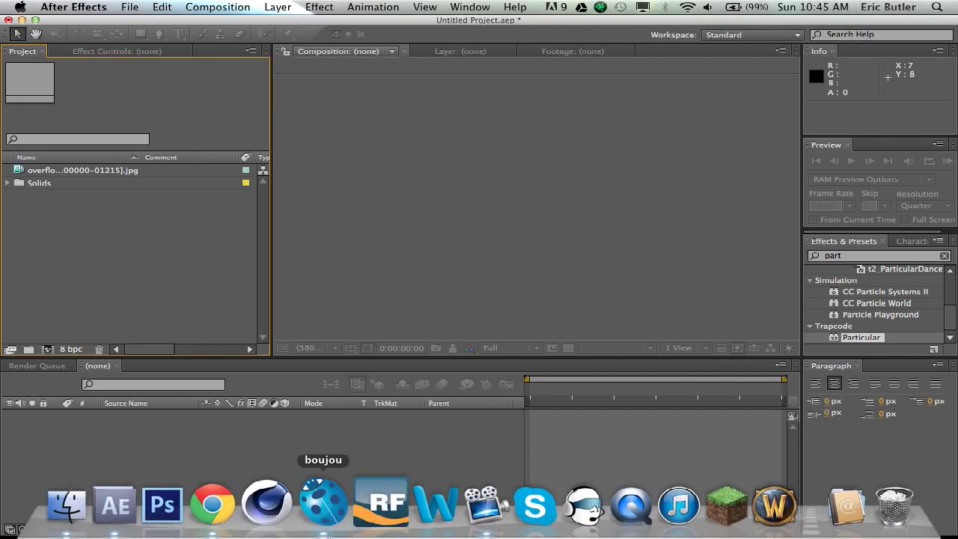
{"action": "left_click", "coordinate": [339, 532]}
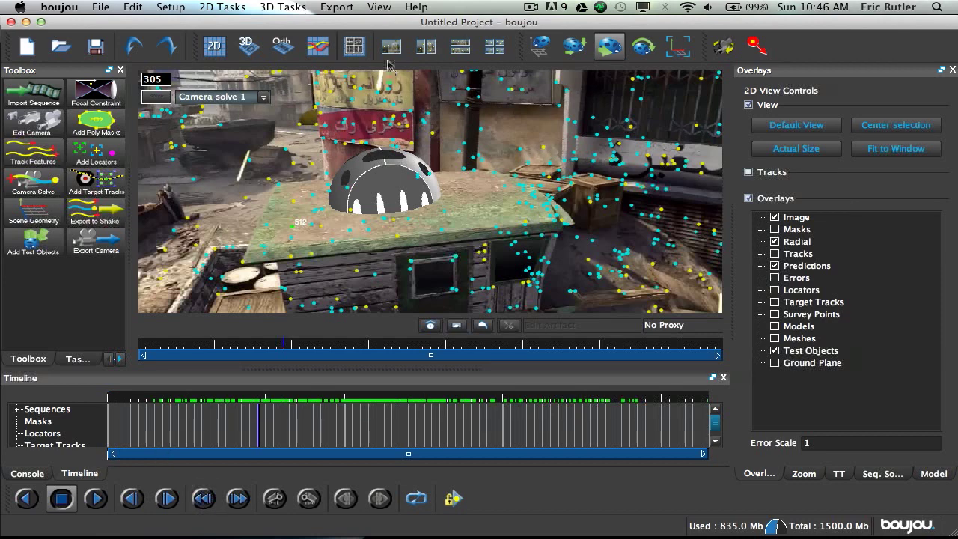
{"action": "left_click", "coordinate": [345, 8]}
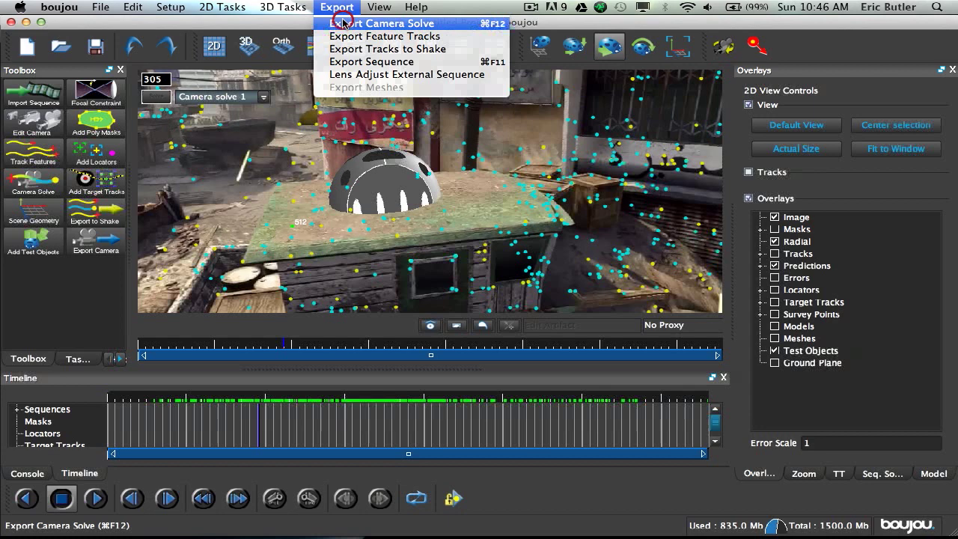
{"action": "left_click", "coordinate": [345, 26]}
{"action": "left_click_drag", "start_coordinate": [571, 361], "coordinate": [425, 348]}
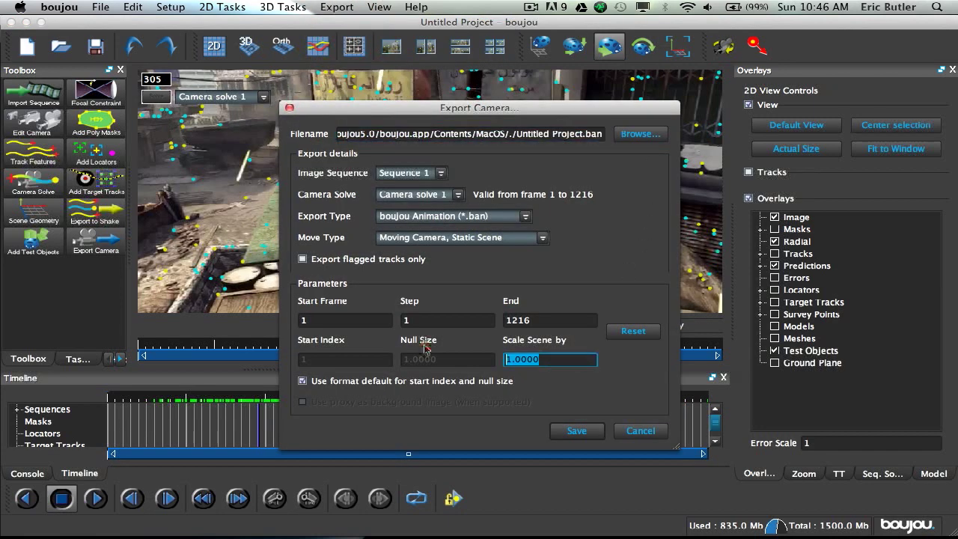
{"action": "type", "text": "1000"}
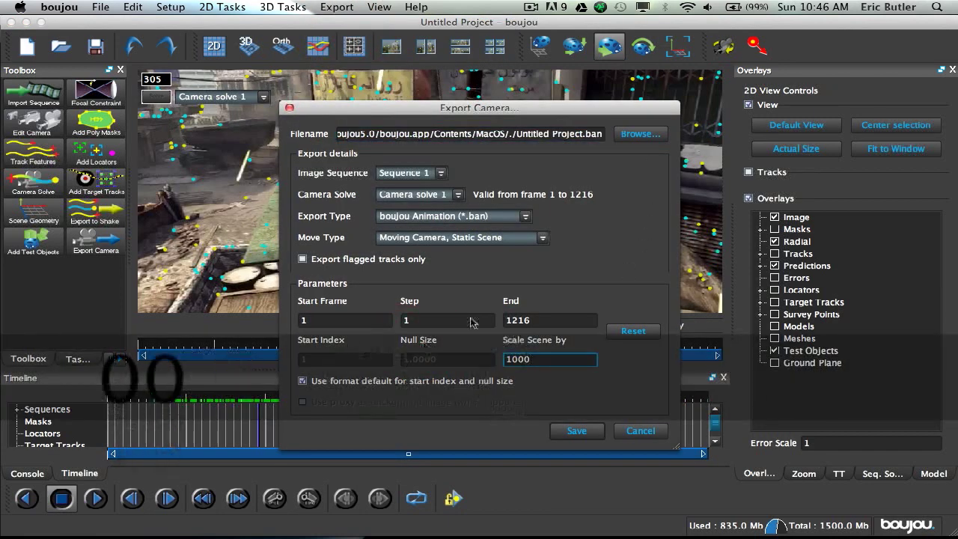
{"action": "left_click", "coordinate": [532, 221]}
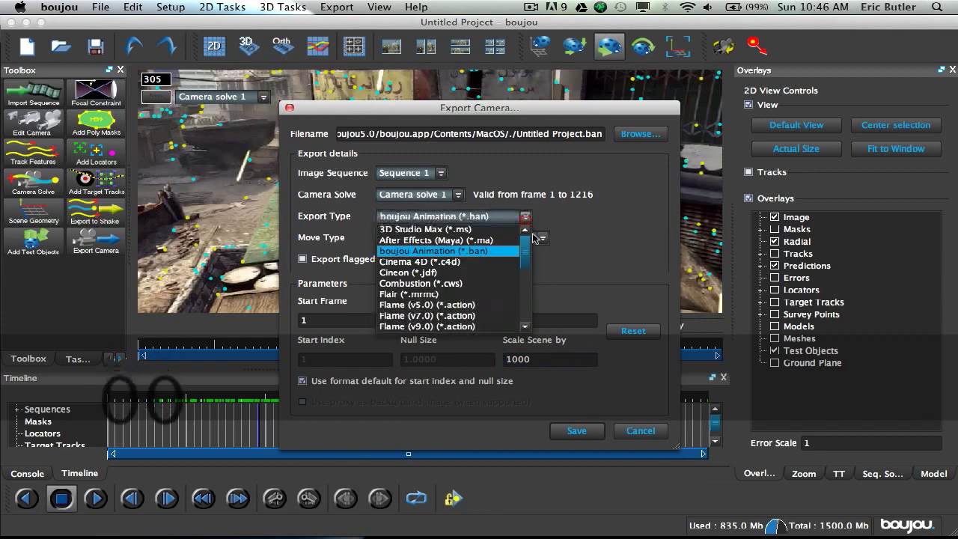
{"action": "left_click", "coordinate": [465, 248]}
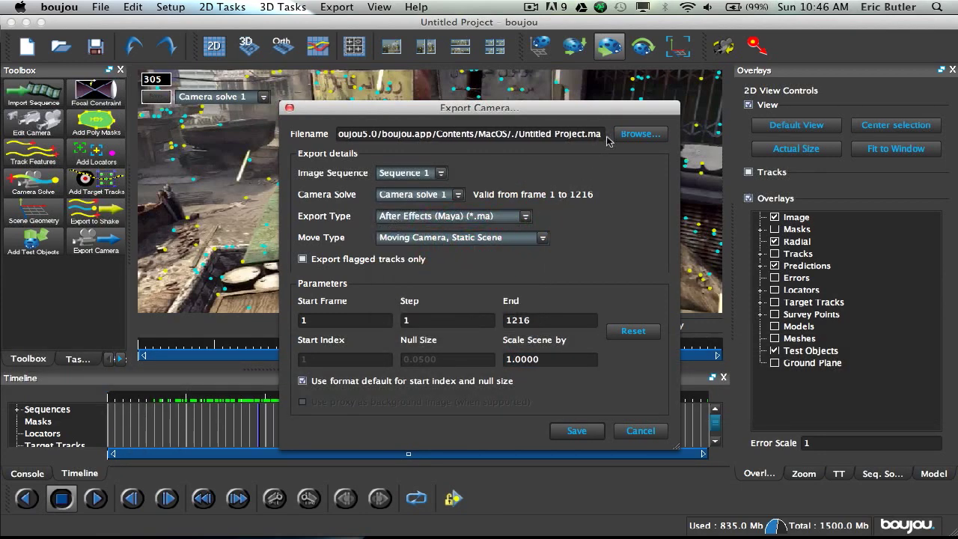
{"action": "left_click", "coordinate": [648, 430]}
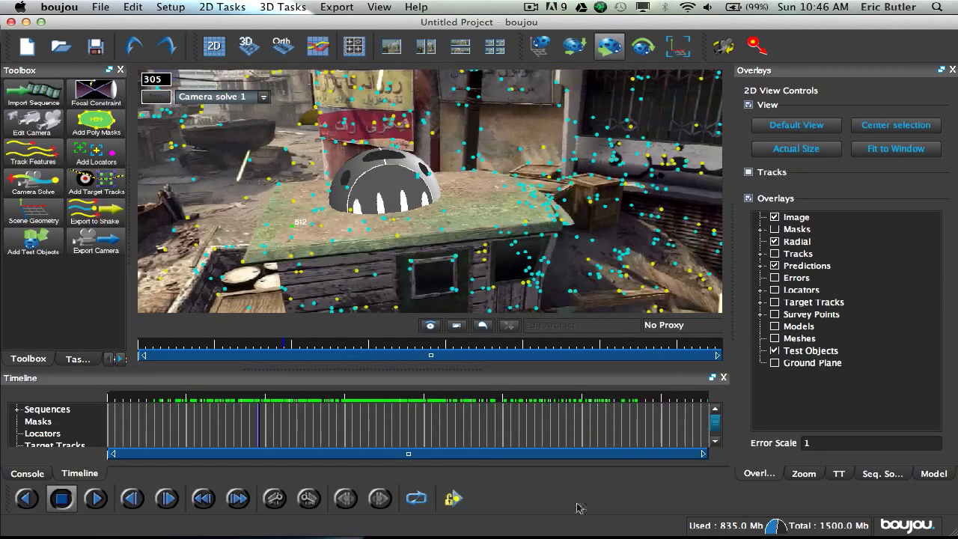
Step: Import the Overflow track file.ma camera solve into the After Effects project
{"action": "left_click", "coordinate": [127, 506]}
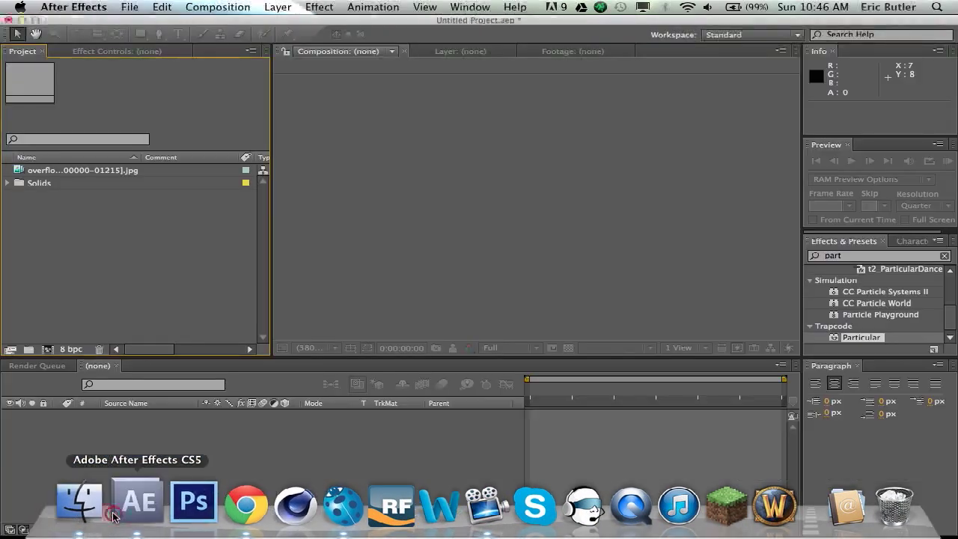
{"action": "right_click", "coordinate": [107, 268]}
{"action": "mouse_move", "coordinate": [150, 311]}
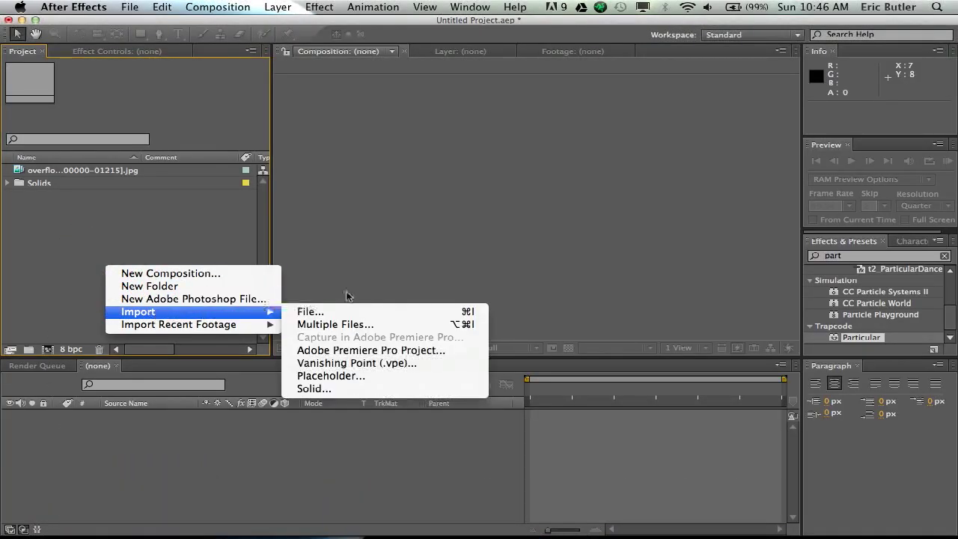
{"action": "left_click", "coordinate": [347, 311]}
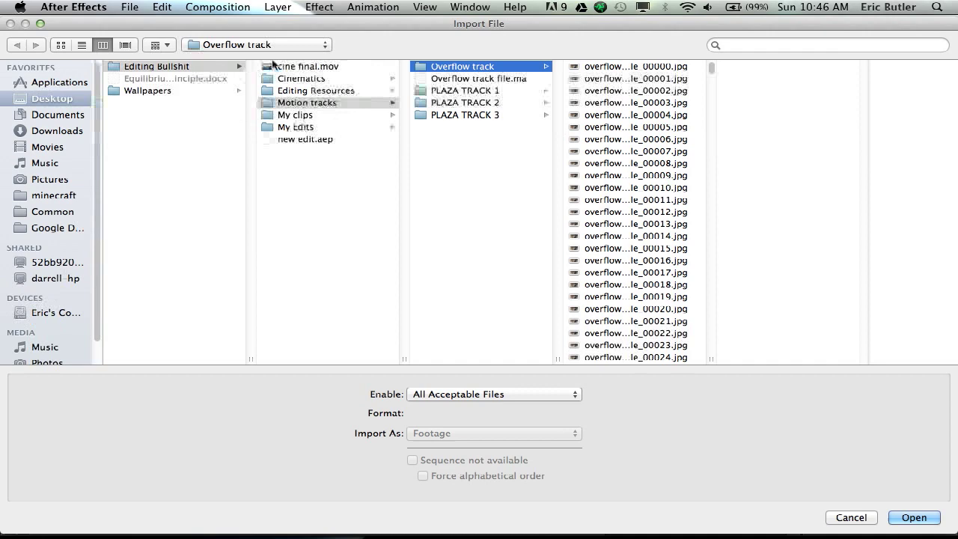
{"action": "left_click", "coordinate": [505, 80]}
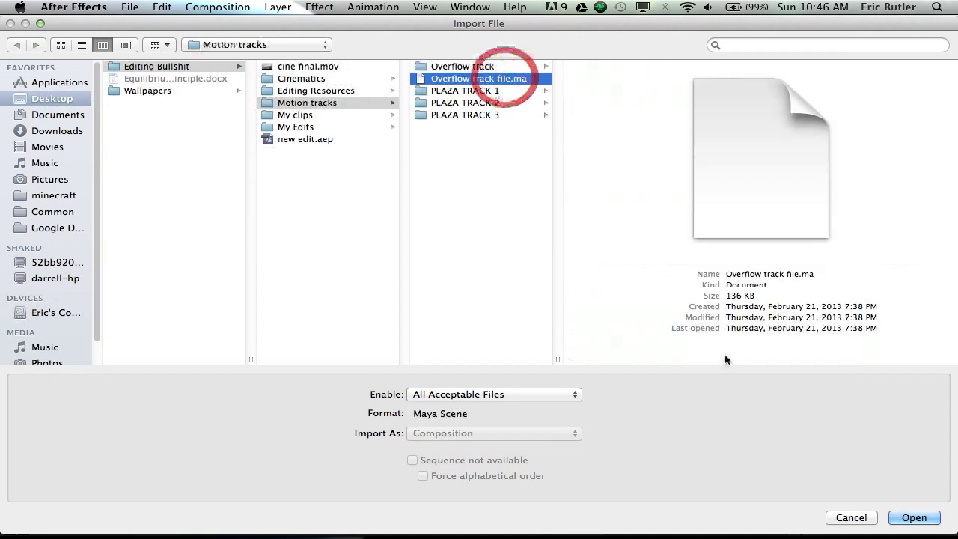
{"action": "left_click", "coordinate": [913, 516]}
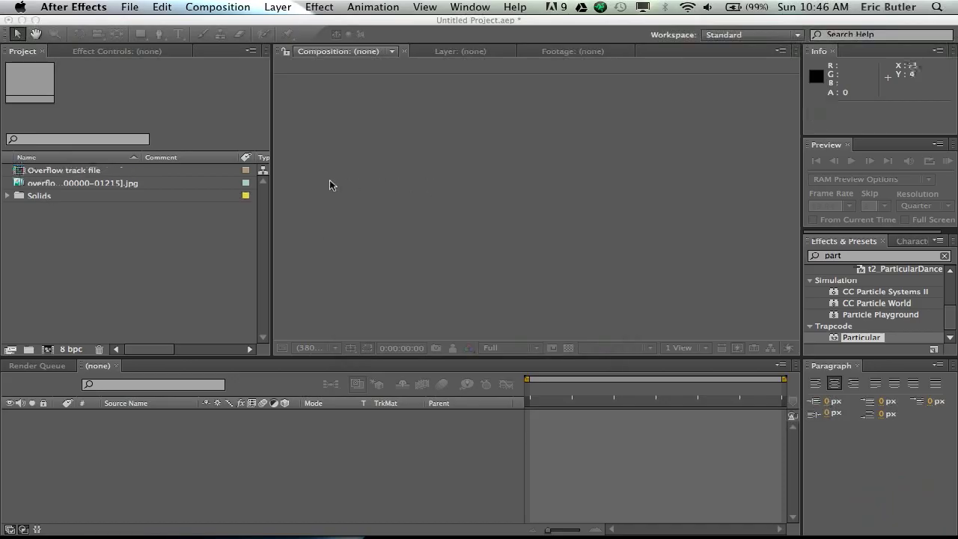
Step: Open the Overflow track file comp and place the JPG footage sequence below the camera layer
{"action": "left_click", "coordinate": [72, 186]}
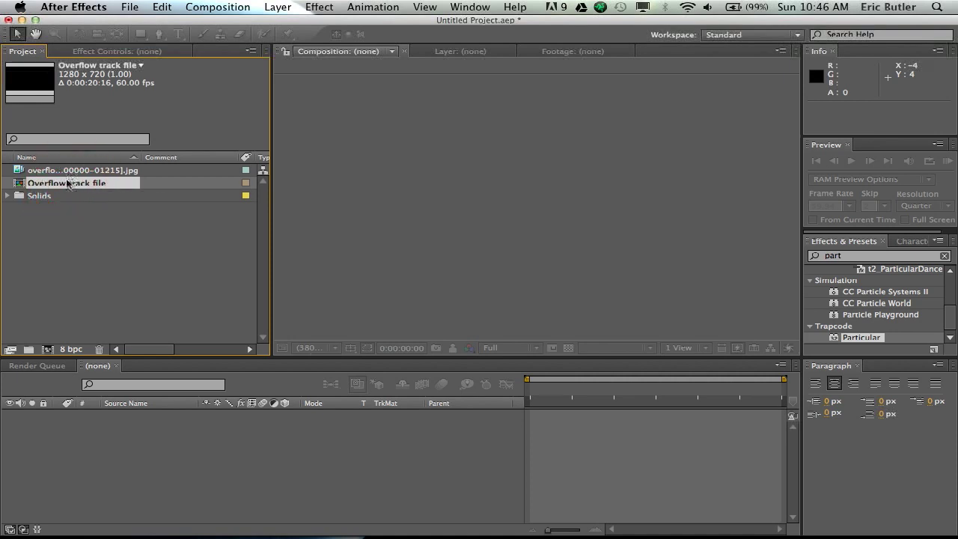
{"action": "double_click", "coordinate": [66, 185]}
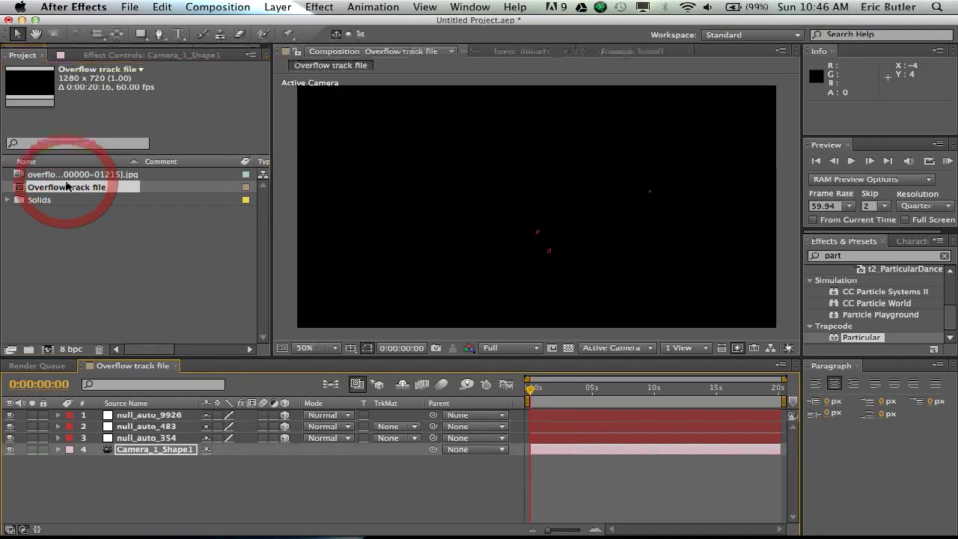
{"action": "left_click_drag", "start_coordinate": [68, 171], "coordinate": [107, 466]}
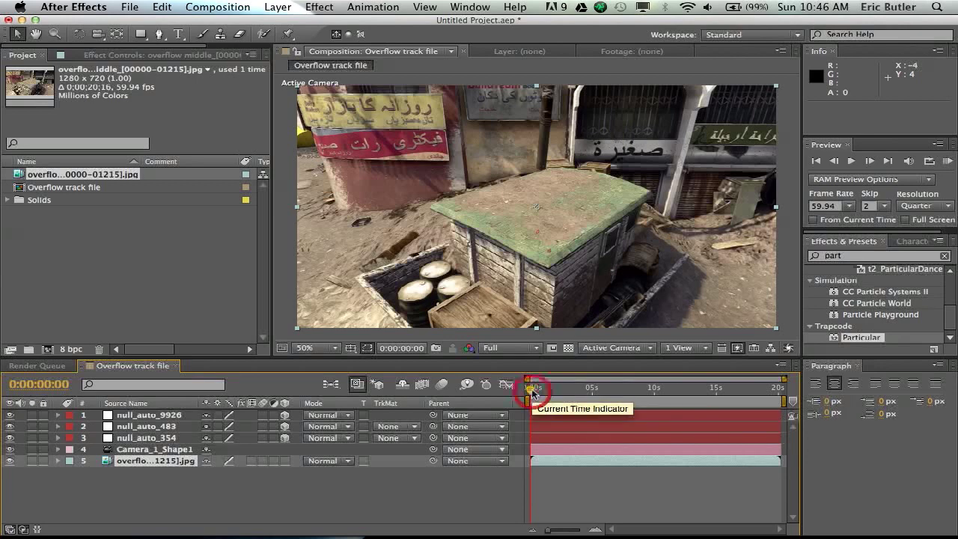
{"action": "mouse_move", "coordinate": [530, 389]}
{"action": "left_mouse_down"}
{"action": "mouse_move", "coordinate": [753, 391]}
{"action": "mouse_move", "coordinate": [785, 410]}
{"action": "mouse_move", "coordinate": [716, 419]}
{"action": "mouse_move", "coordinate": [598, 391]}
{"action": "mouse_move", "coordinate": [533, 389]}
{"action": "left_mouse_up"}
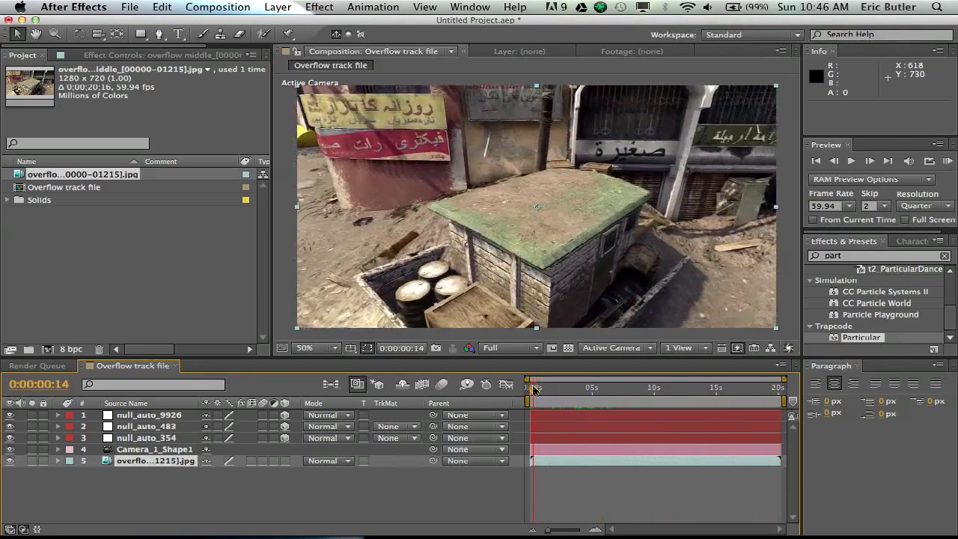
Step: Create a solid named 'particles' and apply Trapcode Particular to it
{"action": "left_click", "coordinate": [269, 7]}
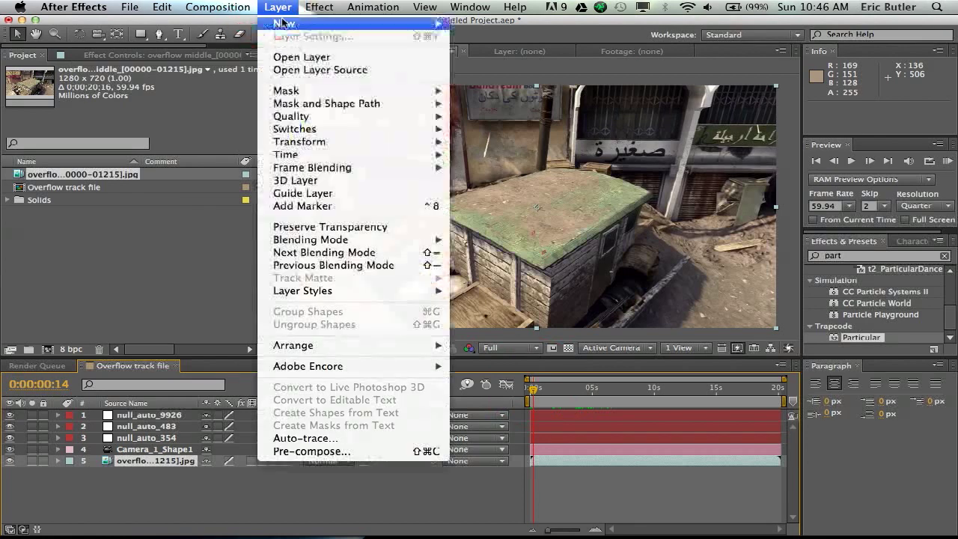
{"action": "mouse_move", "coordinate": [288, 23]}
{"action": "left_click", "coordinate": [536, 42]}
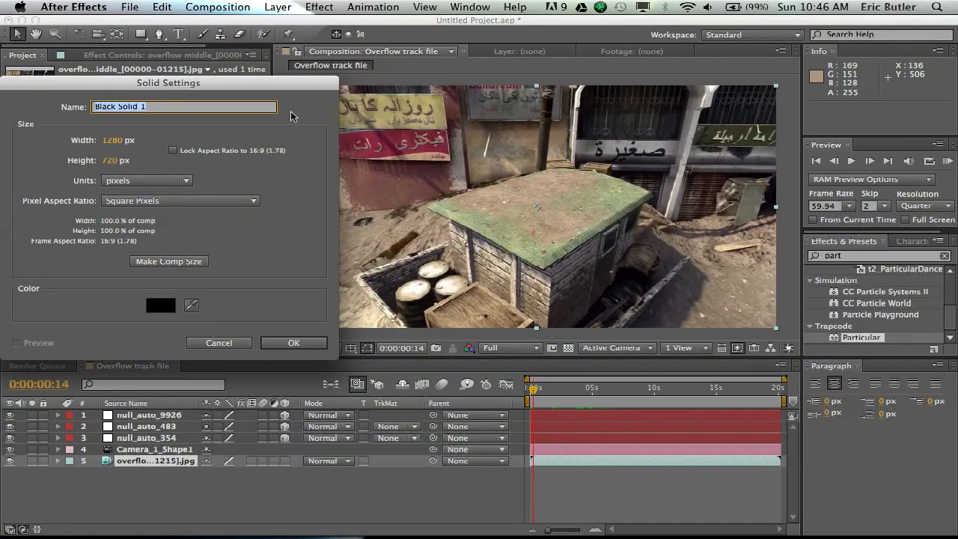
{"action": "type", "text": "par"}
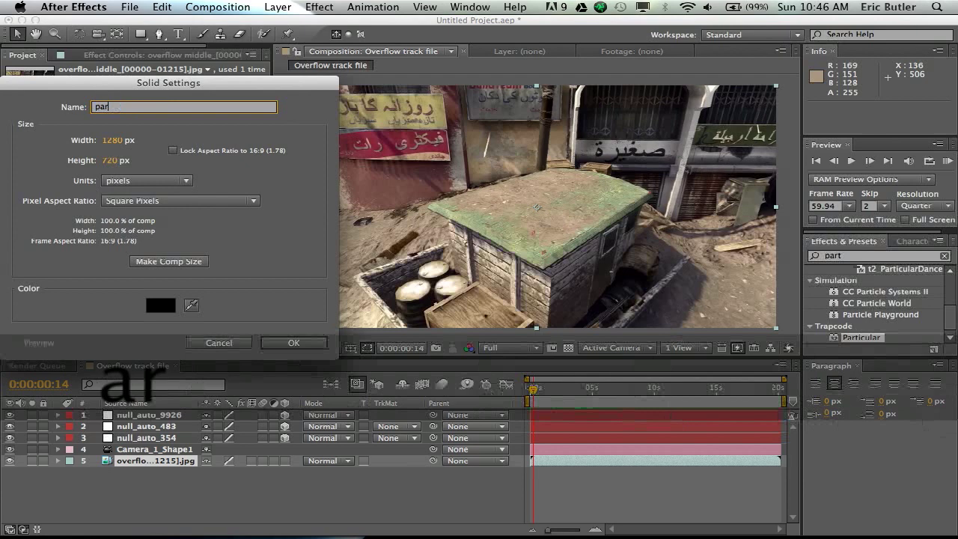
{"action": "type", "text": "ticles"}
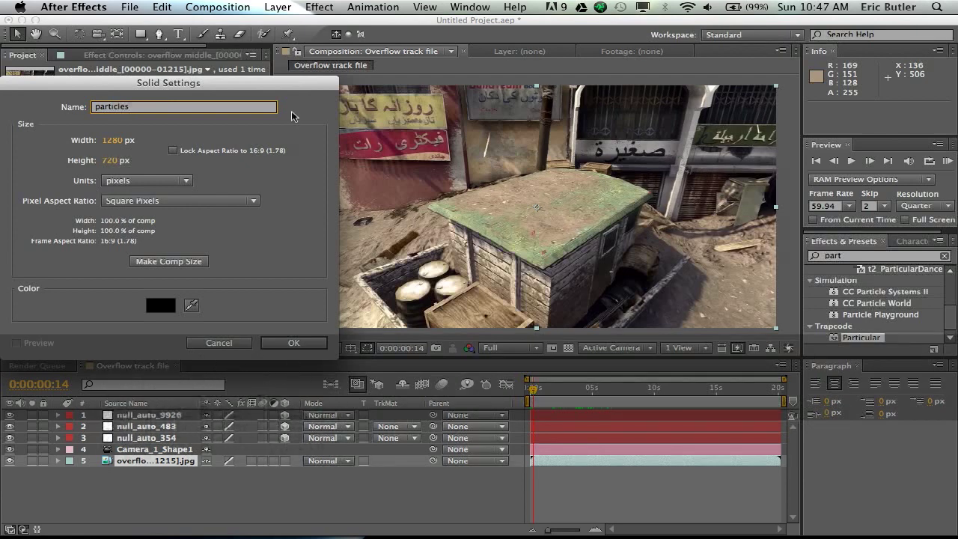
{"action": "left_click", "coordinate": [291, 343]}
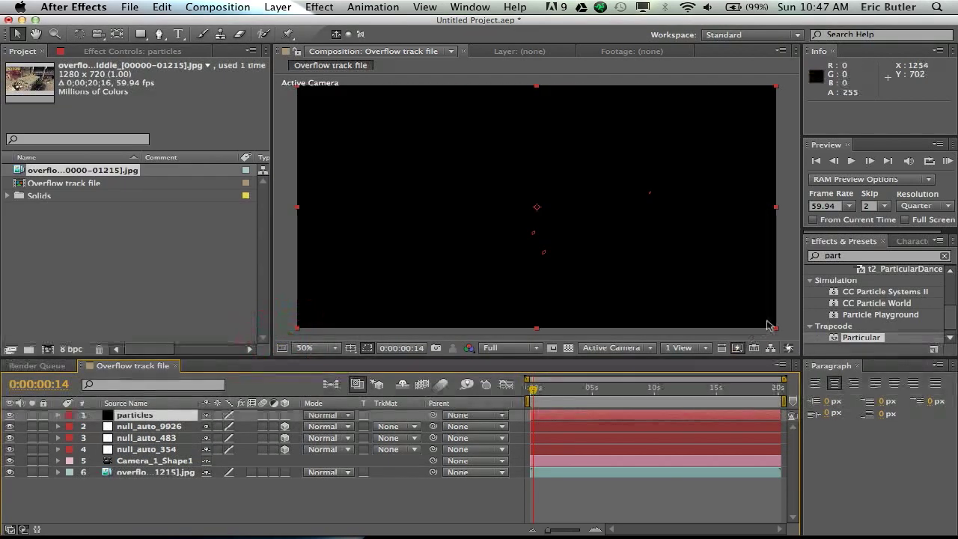
{"action": "left_click_drag", "start_coordinate": [860, 338], "coordinate": [191, 415]}
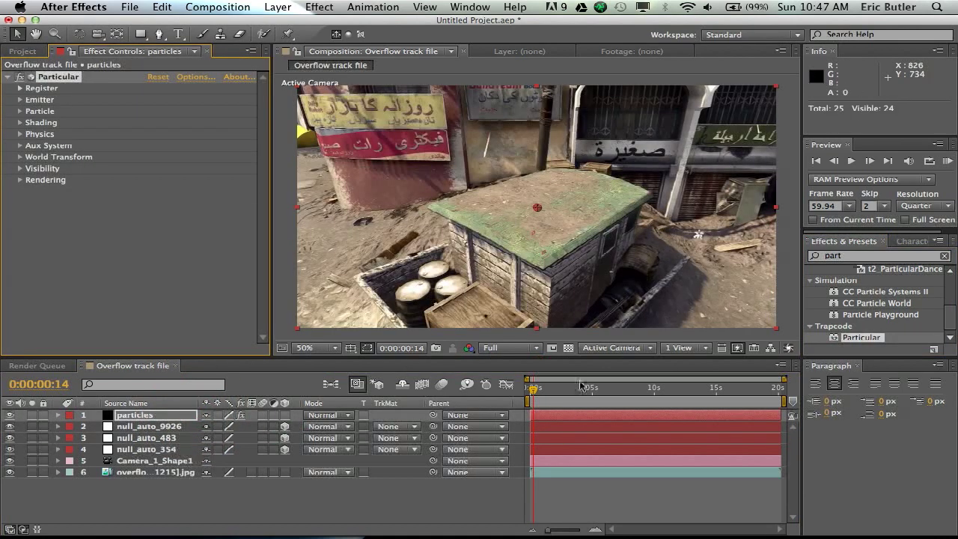
Step: Set Particular's Emitter Type to Box at Position XY 607, 211 and Position Z 640
{"action": "left_click", "coordinate": [21, 100]}
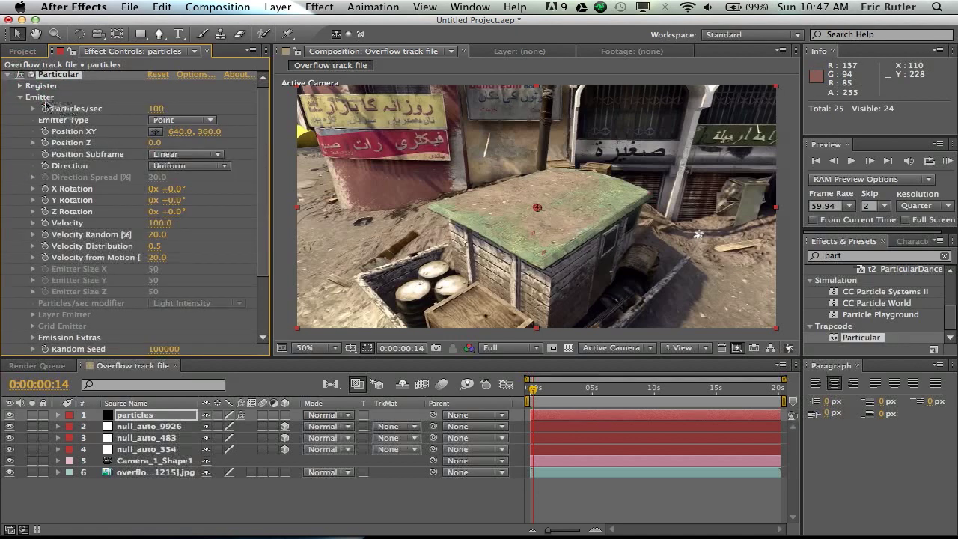
{"action": "left_click", "coordinate": [193, 123]}
{"action": "left_click", "coordinate": [183, 153]}
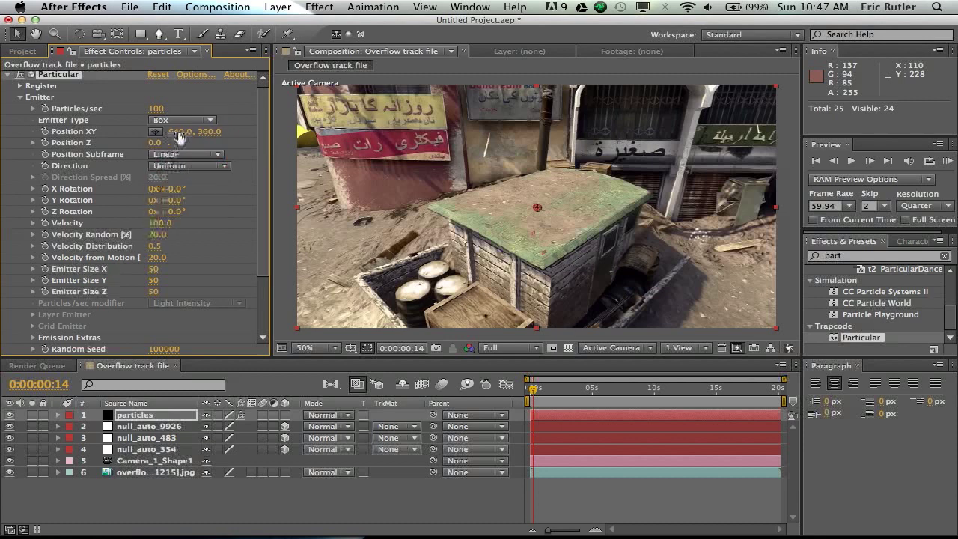
{"action": "left_click_drag", "start_coordinate": [158, 131], "coordinate": [202, 135]}
{"action": "left_click_drag", "start_coordinate": [199, 142], "coordinate": [217, 143]}
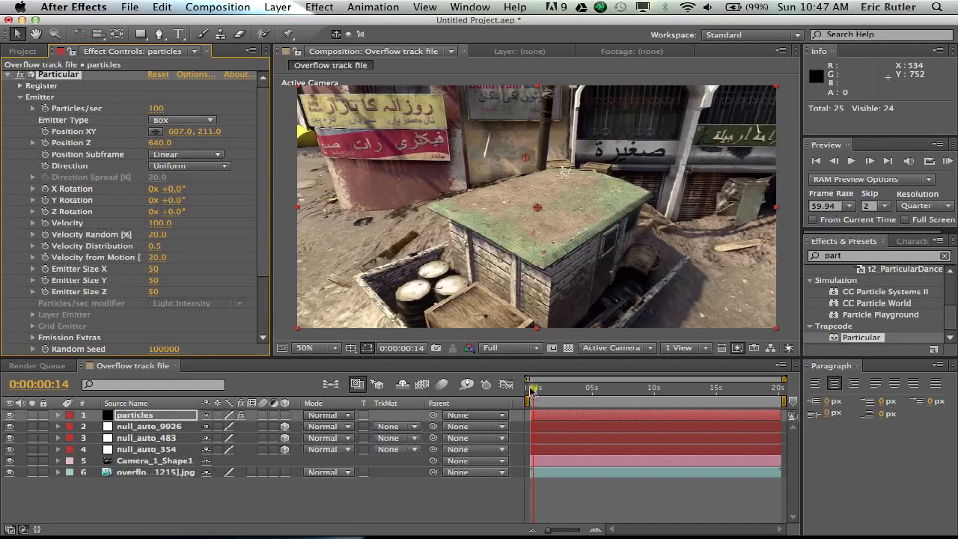
{"action": "left_click_drag", "start_coordinate": [532, 388], "coordinate": [616, 377]}
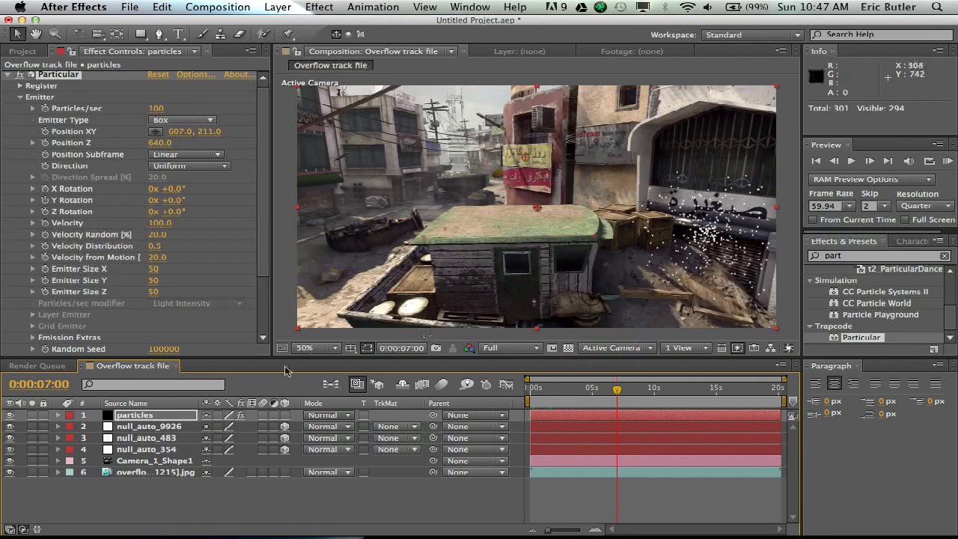
Step: Reveal the Position values of the null_auto_483 tracking null
{"action": "left_click", "coordinate": [168, 427]}
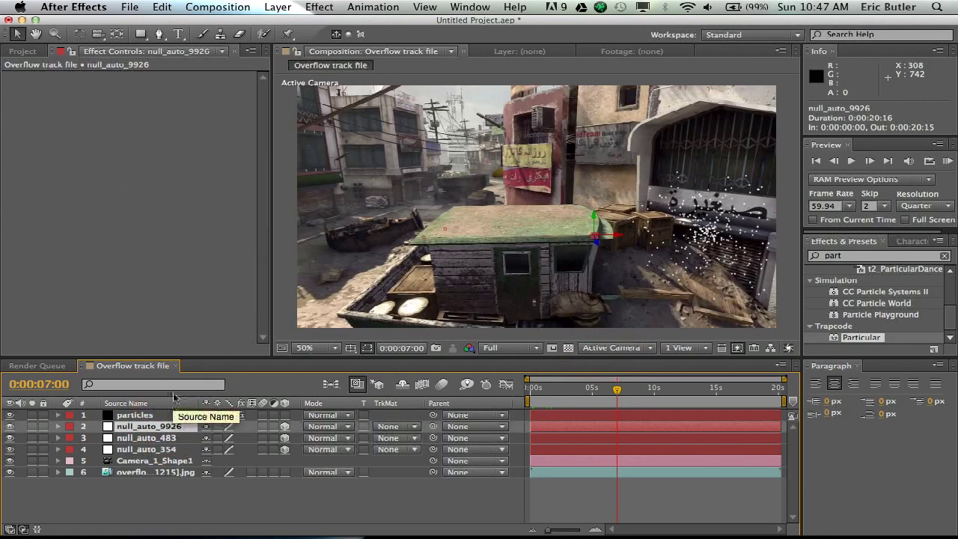
{"action": "left_click", "coordinate": [170, 437]}
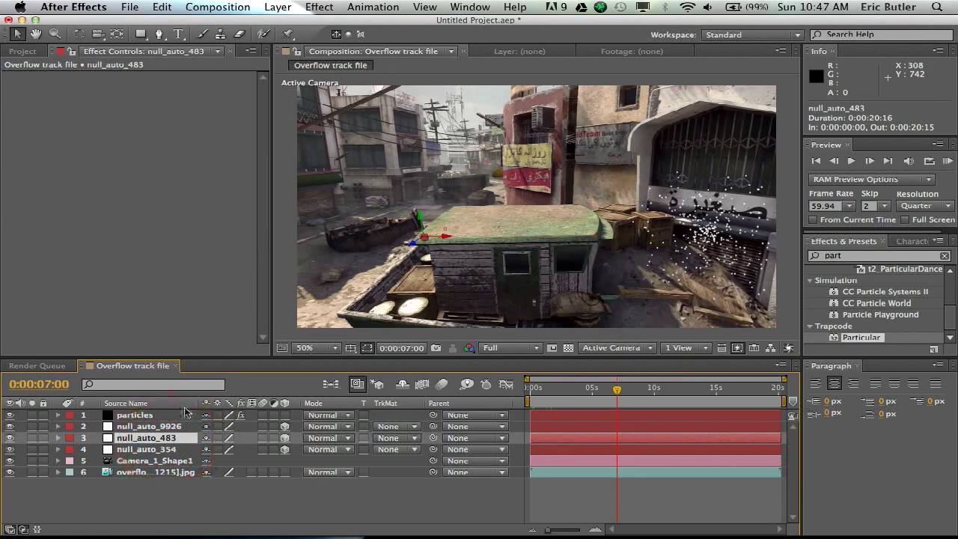
{"action": "key", "text": "p"}
{"action": "left_click", "coordinate": [97, 449]}
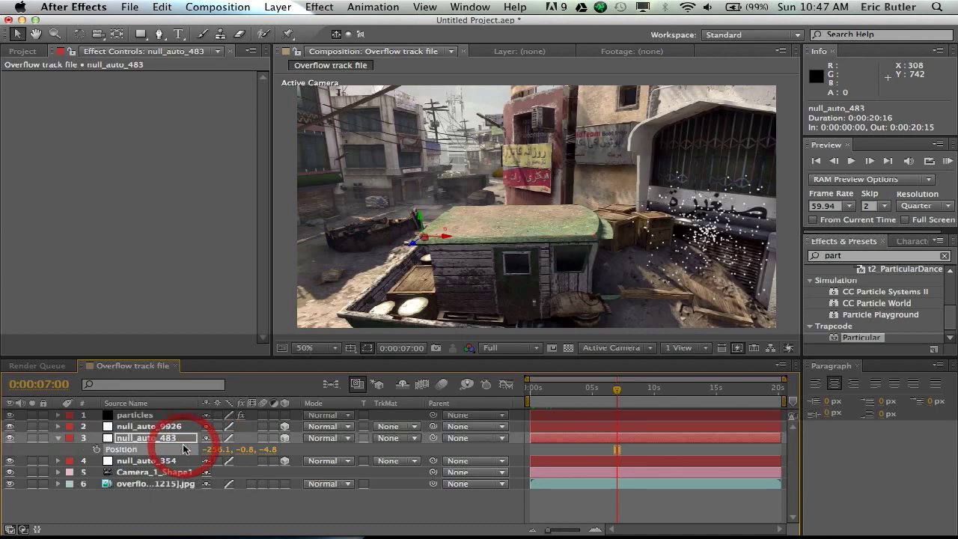
Step: On the particles layer, set the emitter Position XY to -256, -1
{"action": "left_click", "coordinate": [152, 414]}
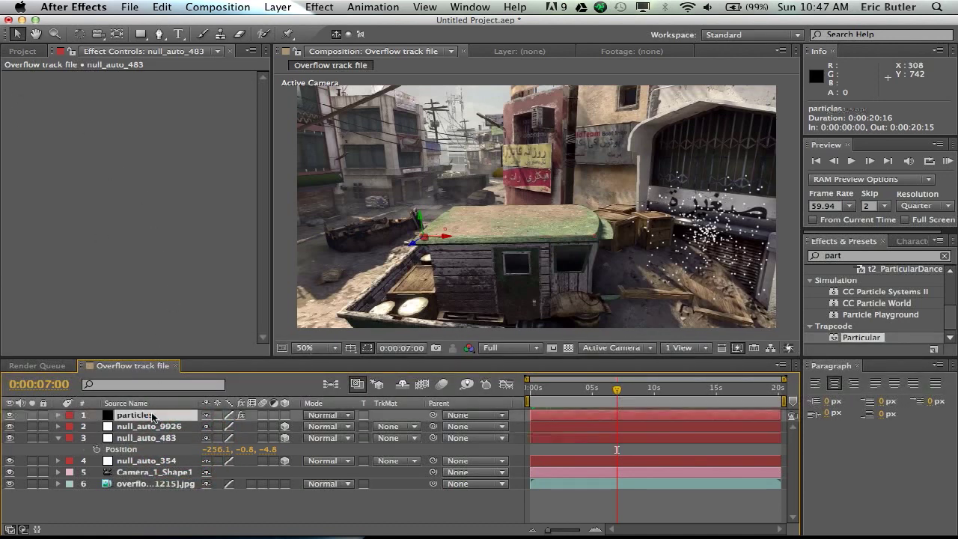
{"action": "left_click", "coordinate": [180, 134]}
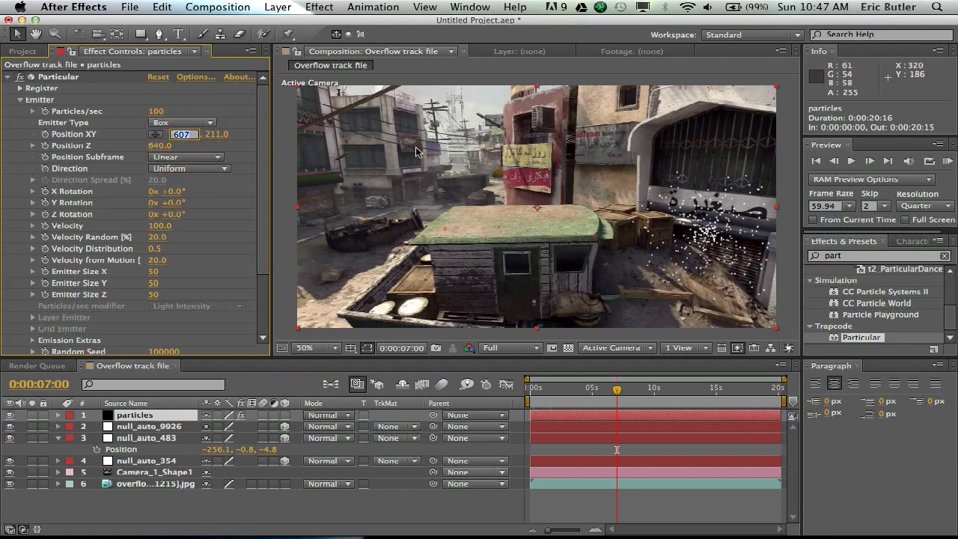
{"action": "type", "text": "-256."}
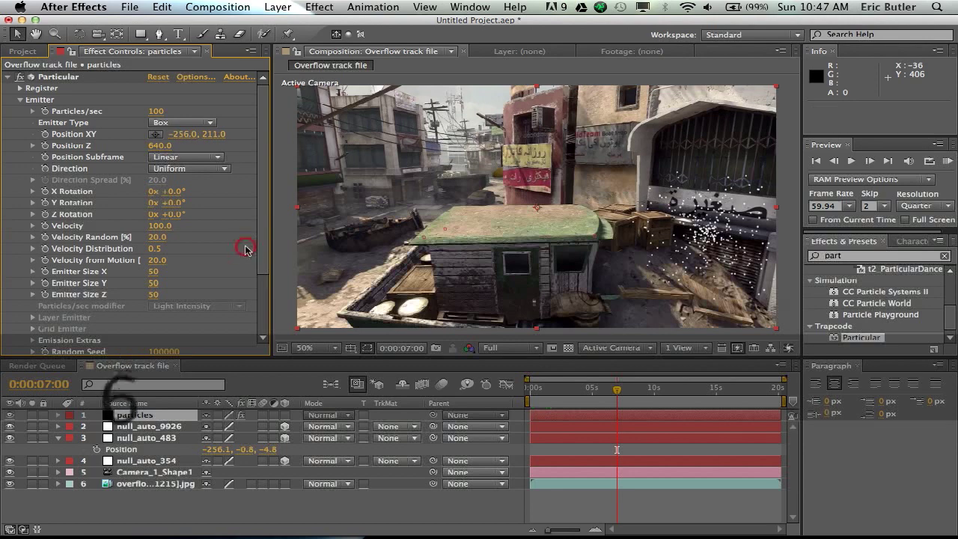
{"action": "key", "text": "Return"}
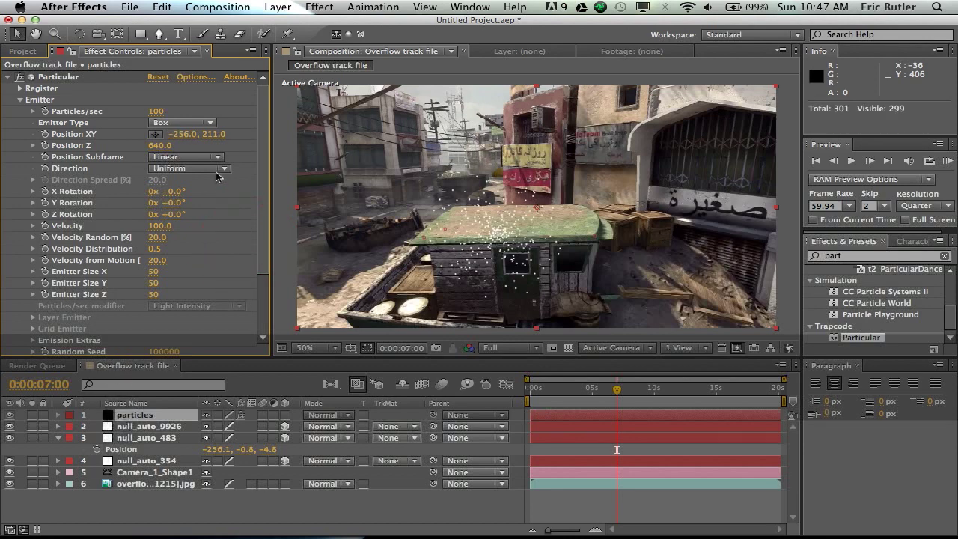
{"action": "left_click", "coordinate": [215, 136]}
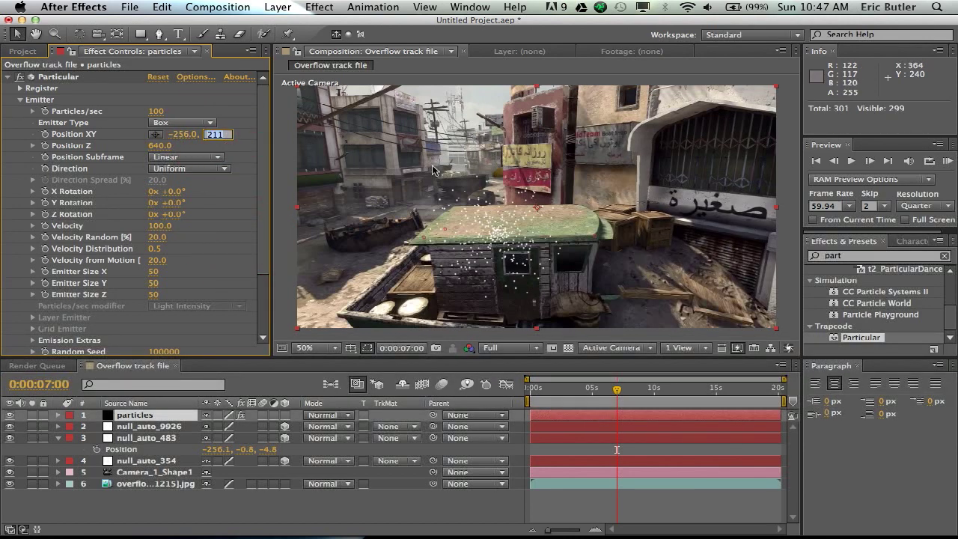
{"action": "type", "text": "-1"}
{"action": "key", "text": "Return"}
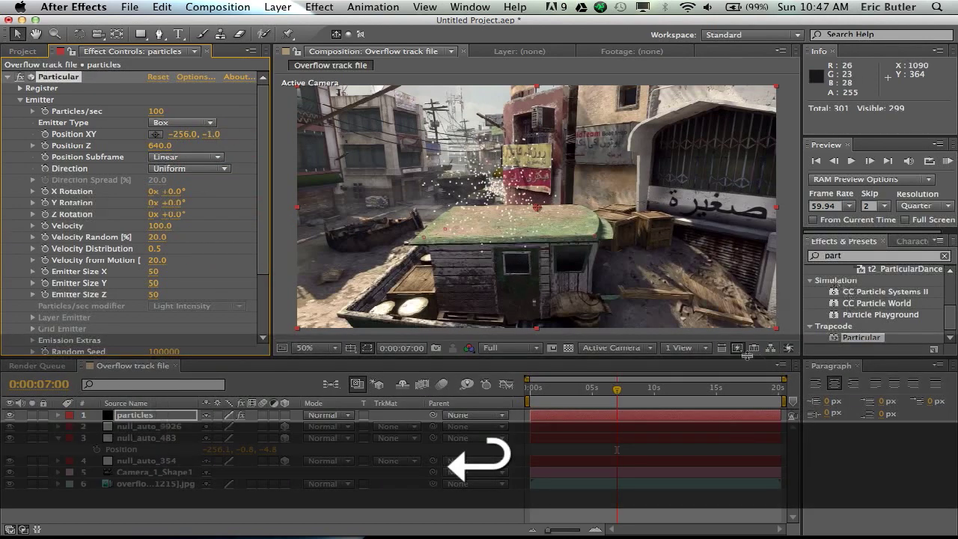
{"action": "left_click_drag", "start_coordinate": [569, 395], "coordinate": [634, 387]}
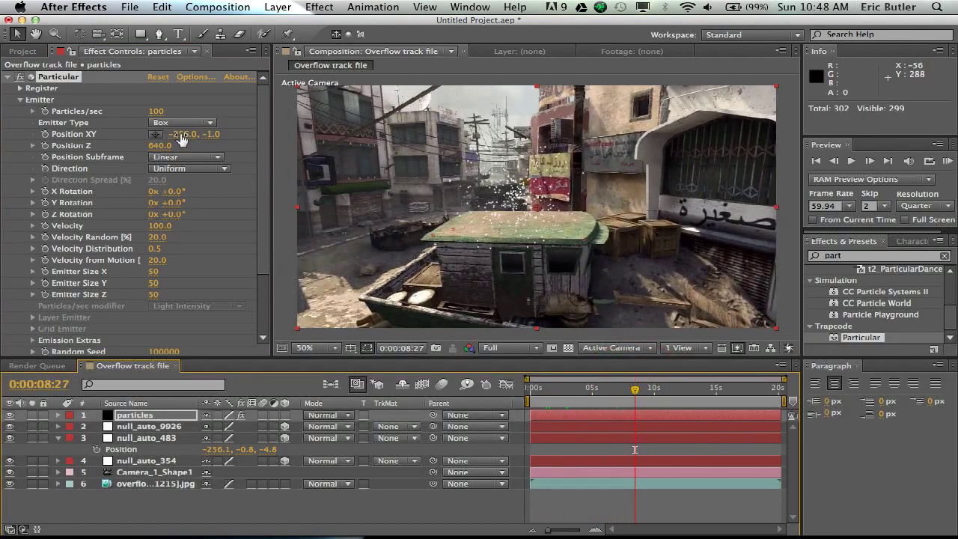
Step: Try emitter X values of -1 and -59, and set Position Z to 150
{"action": "left_click", "coordinate": [181, 135]}
{"action": "type", "text": "-1"}
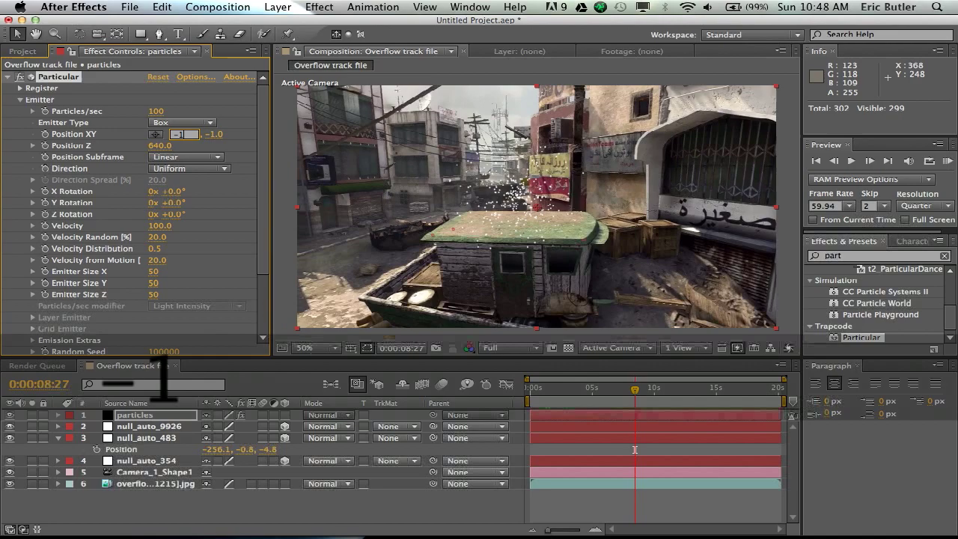
{"action": "key", "text": "Return"}
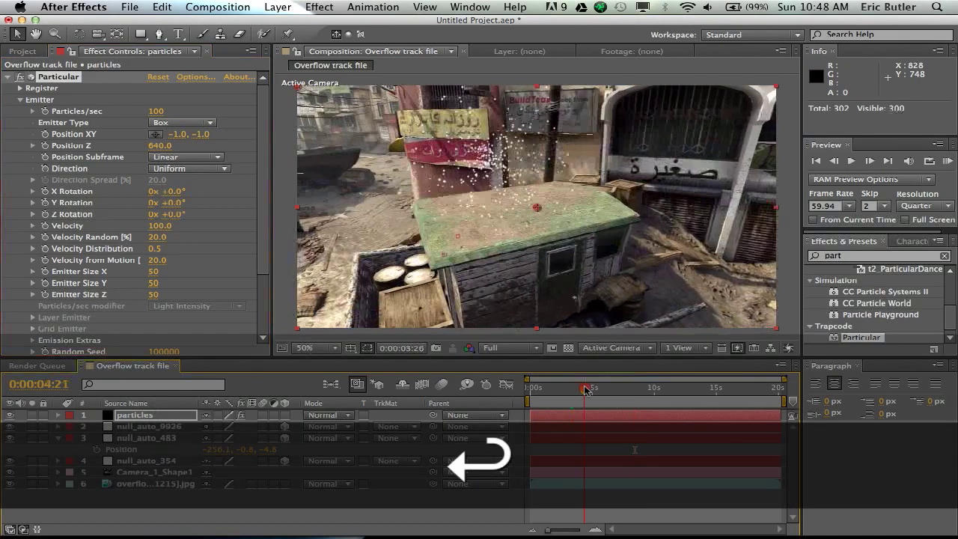
{"action": "left_click_drag", "start_coordinate": [620, 387], "coordinate": [658, 388]}
{"action": "left_click", "coordinate": [184, 137]}
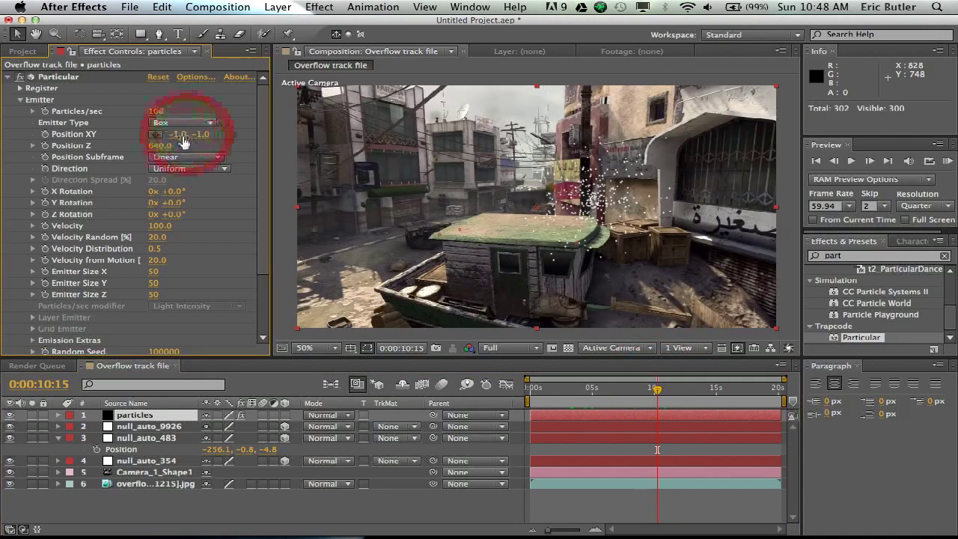
{"action": "left_click", "coordinate": [172, 139]}
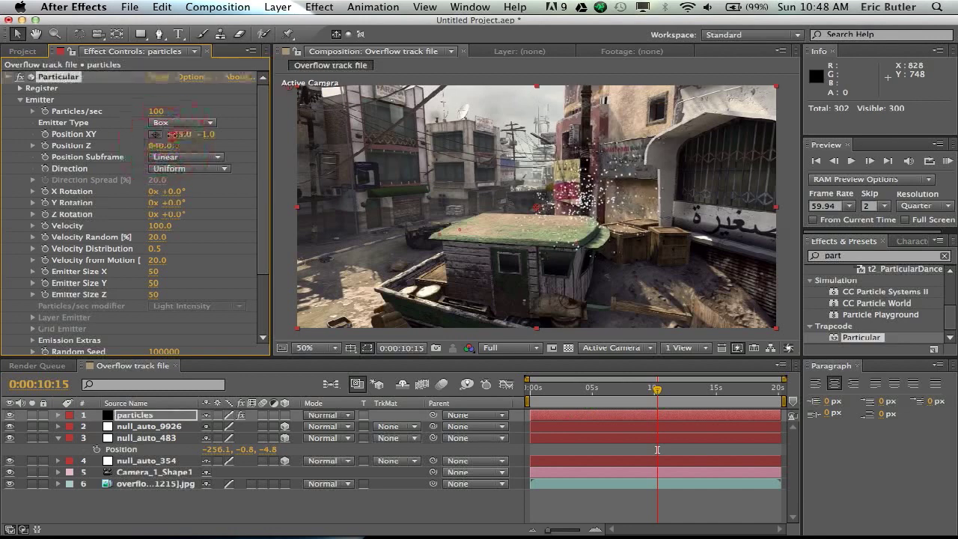
{"action": "left_click", "coordinate": [161, 137]}
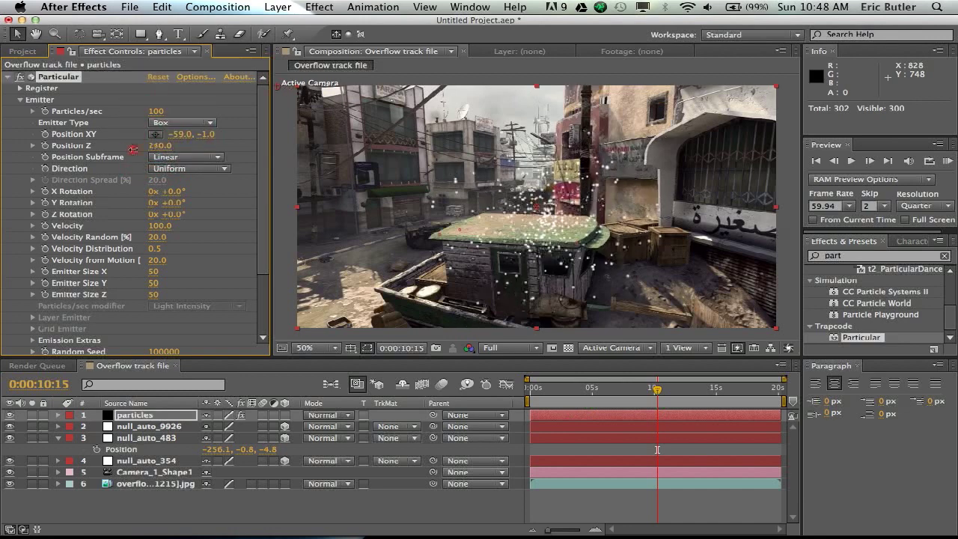
{"action": "left_click", "coordinate": [127, 150]}
{"action": "left_click", "coordinate": [615, 388]}
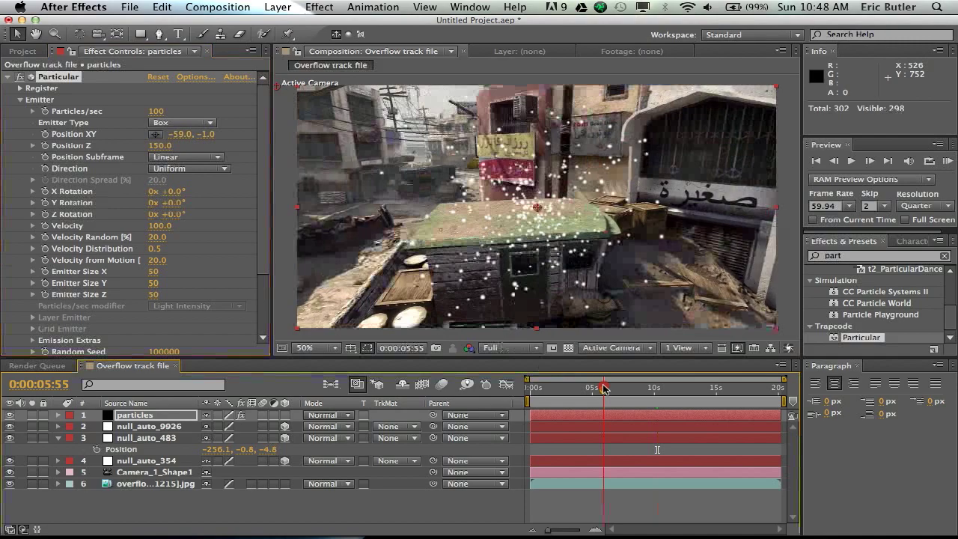
{"action": "left_click_drag", "start_coordinate": [615, 388], "coordinate": [634, 368]}
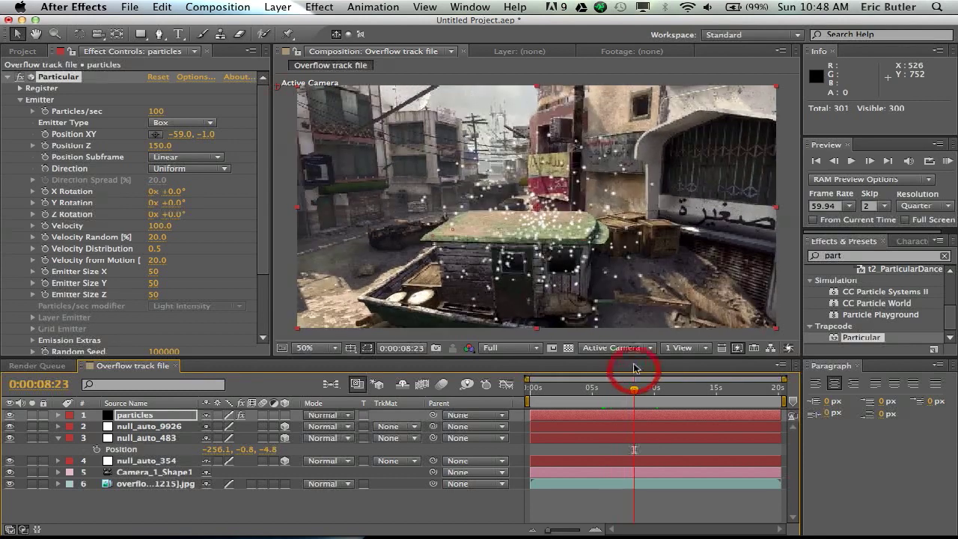
Step: Keep Box as the emitter type and set emitter X position to -5
{"action": "left_click", "coordinate": [177, 121]}
{"action": "left_click", "coordinate": [174, 148]}
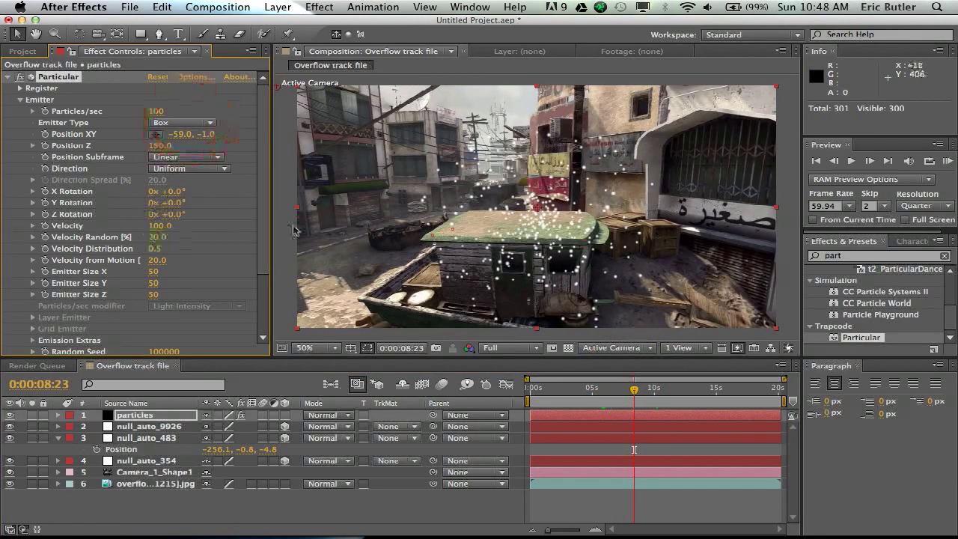
{"action": "left_click_drag", "start_coordinate": [575, 396], "coordinate": [691, 392]}
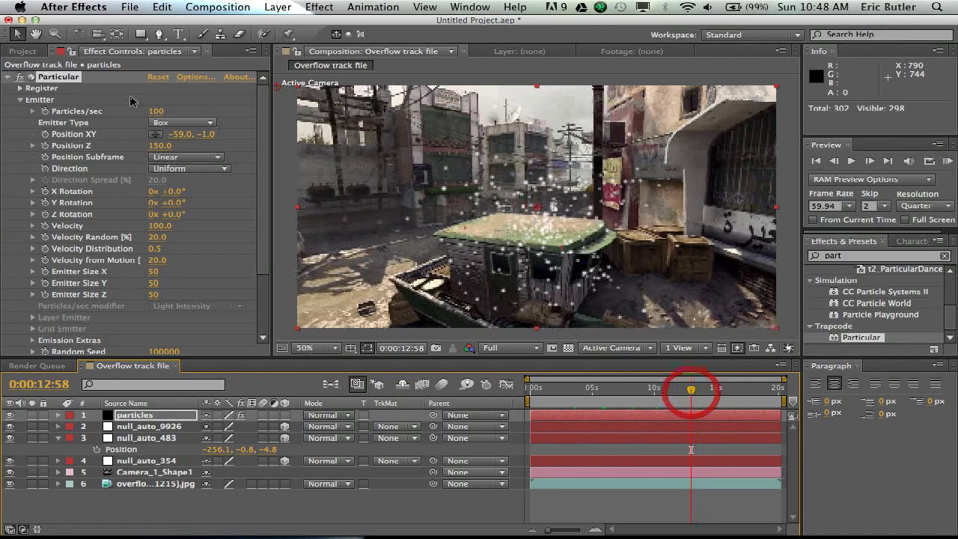
{"action": "type", "text": "-5"}
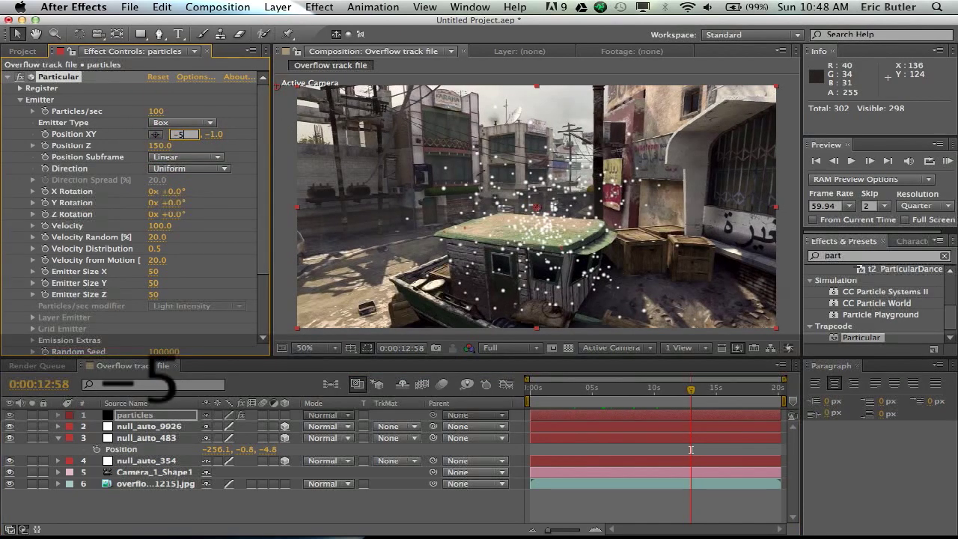
{"action": "key", "text": "Return"}
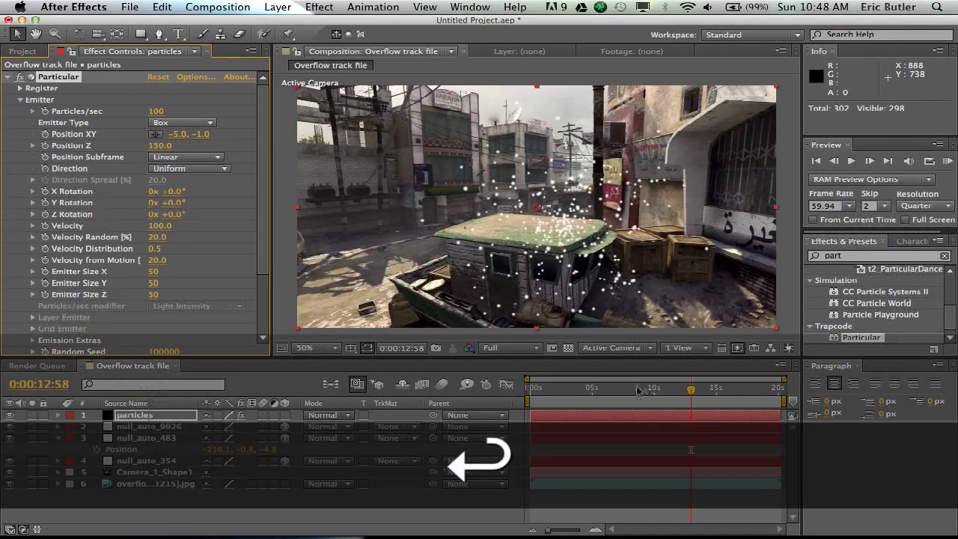
{"action": "left_click_drag", "start_coordinate": [646, 390], "coordinate": [612, 387]}
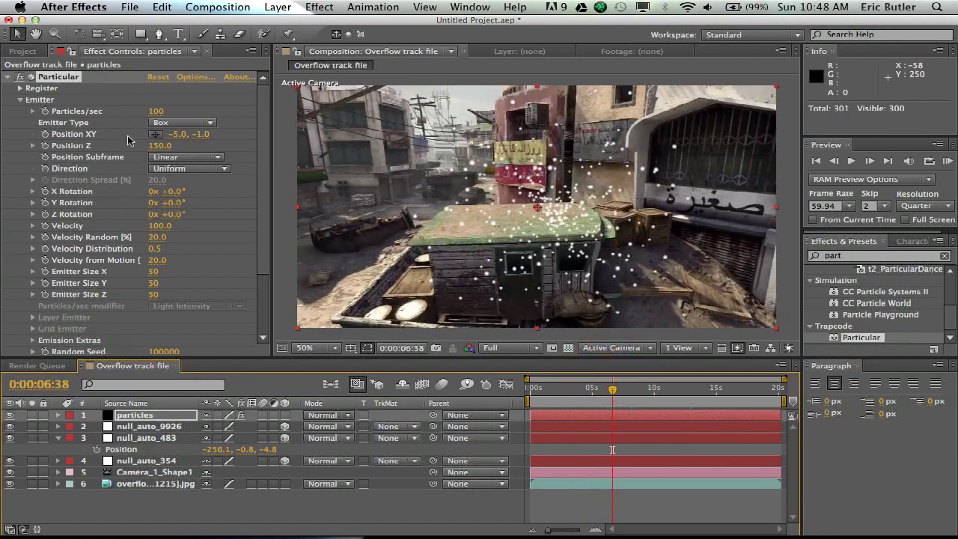
Step: Set Particular's Emitter Size to X 1000, Y 800 and Z 500
{"action": "left_click", "coordinate": [153, 272]}
{"action": "type", "text": "350"}
{"action": "key", "text": "Return"}
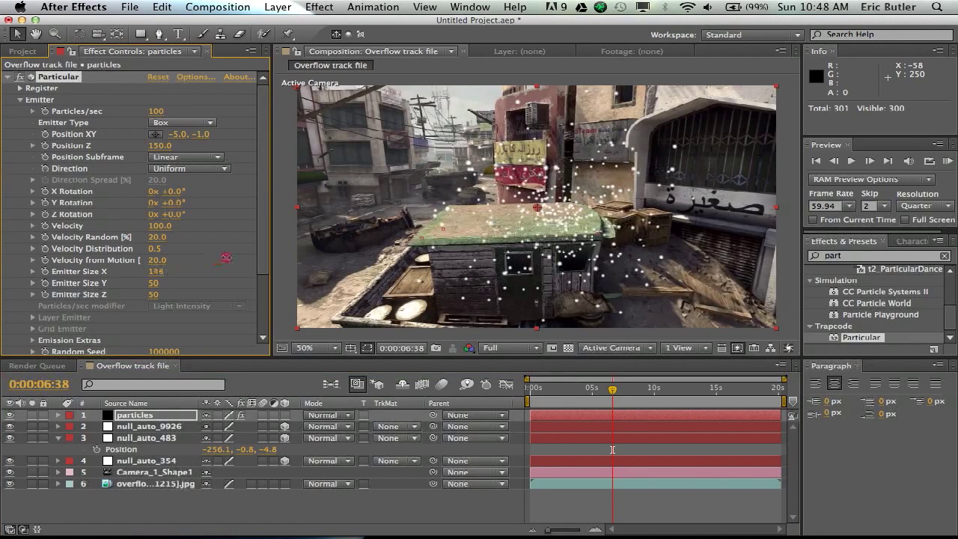
{"action": "left_click_drag", "start_coordinate": [155, 271], "coordinate": [705, 225]}
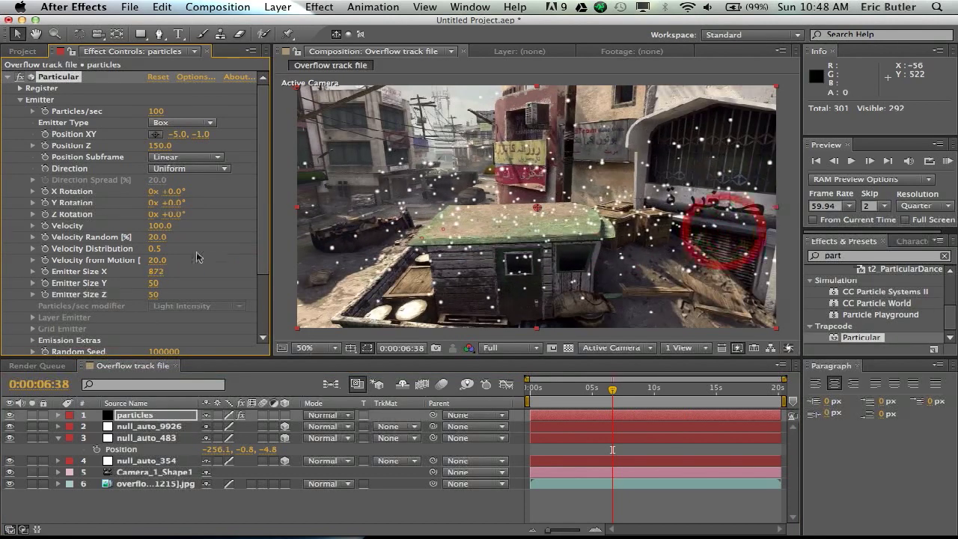
{"action": "left_click", "coordinate": [155, 271]}
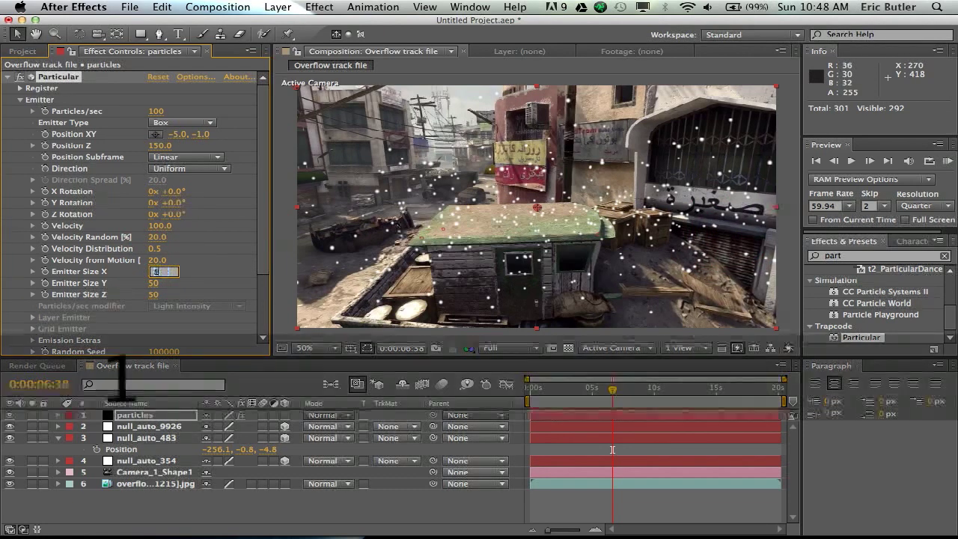
{"action": "type", "text": "1000"}
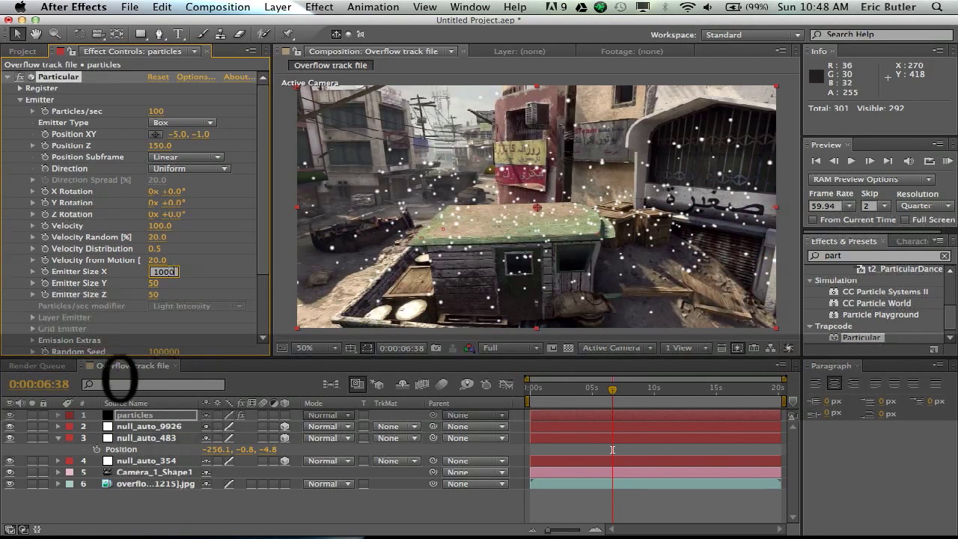
{"action": "key", "text": "Return"}
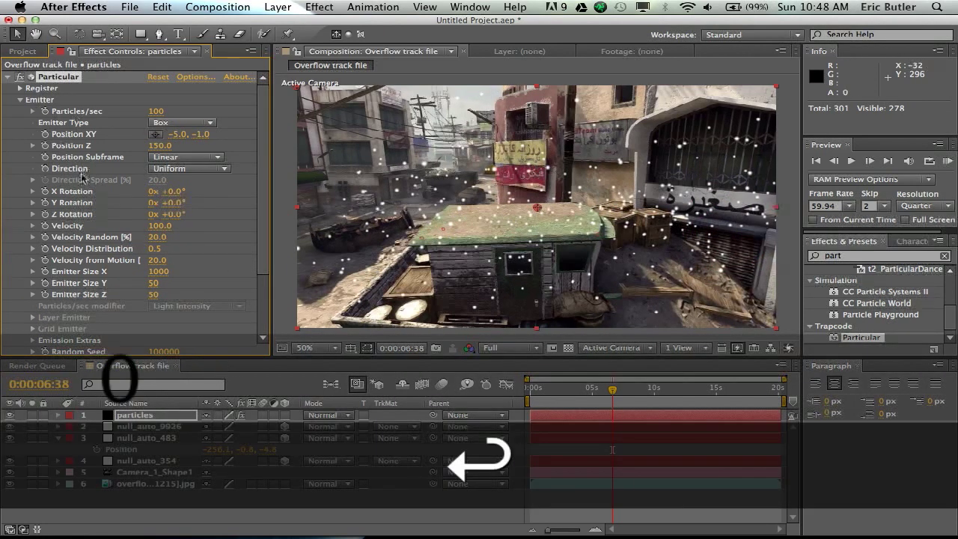
{"action": "left_click", "coordinate": [154, 282]}
{"action": "type", "text": "800"}
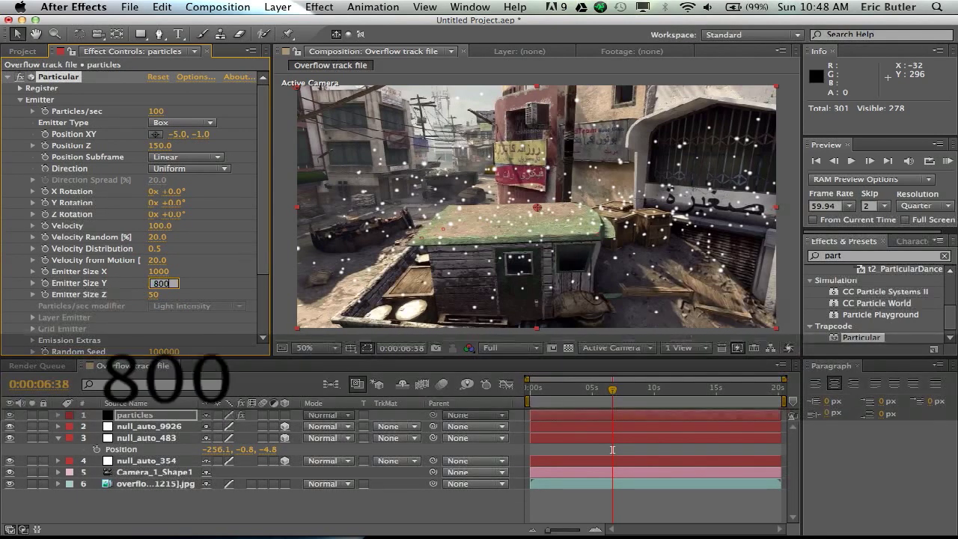
{"action": "key", "text": "Return"}
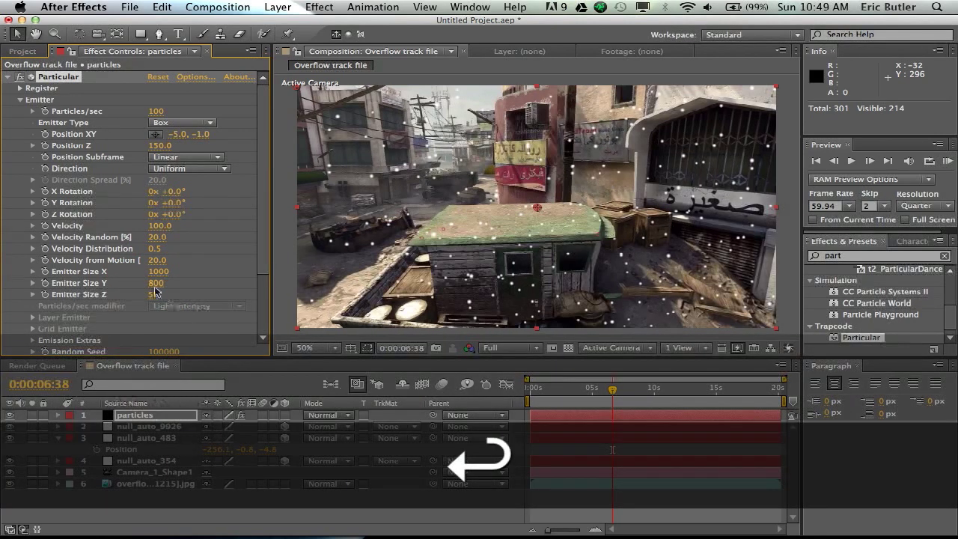
{"action": "key", "text": "Tab"}
{"action": "type", "text": "500"}
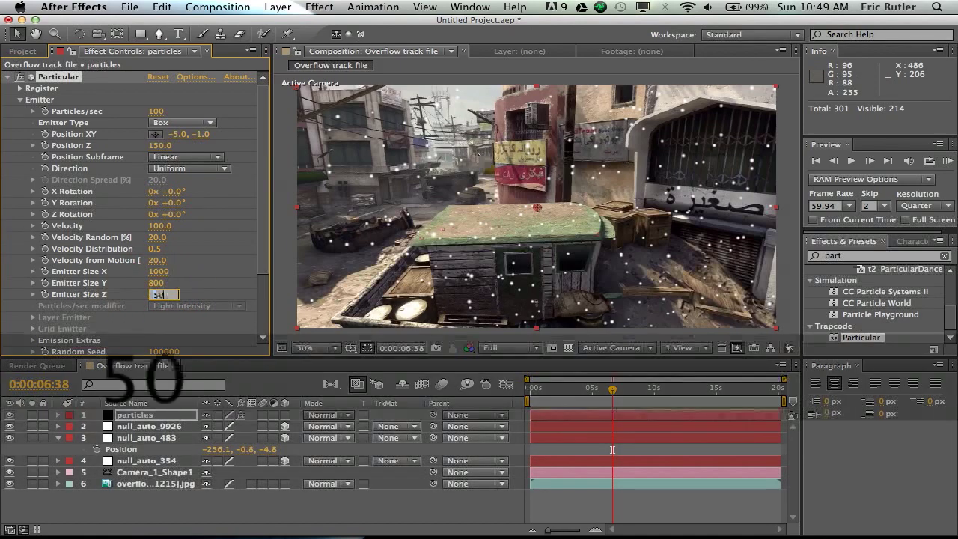
{"action": "key", "text": "Return"}
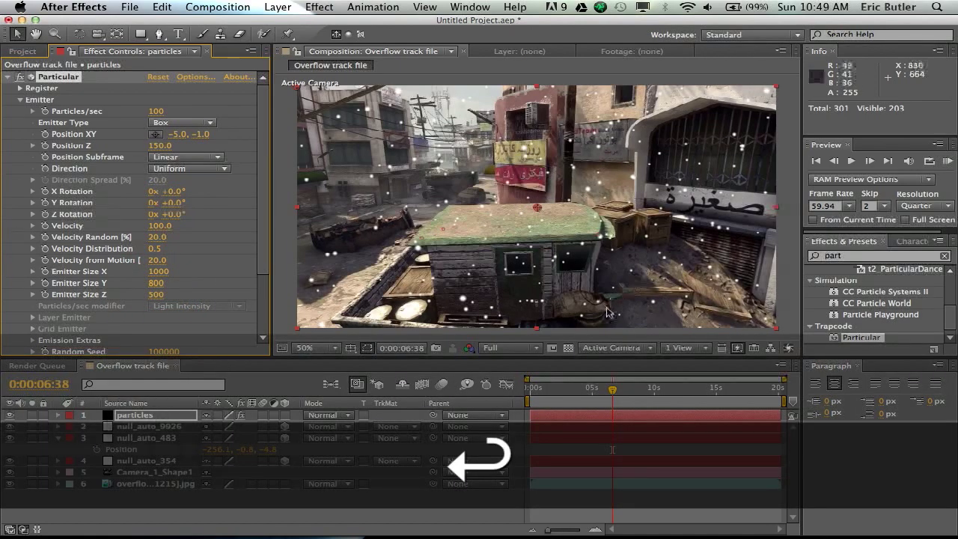
Step: On the particles layer, shift emitter X to -136 and set Emitter Size X 1050, Z 811
{"action": "left_click_drag", "start_coordinate": [595, 386], "coordinate": [567, 380]}
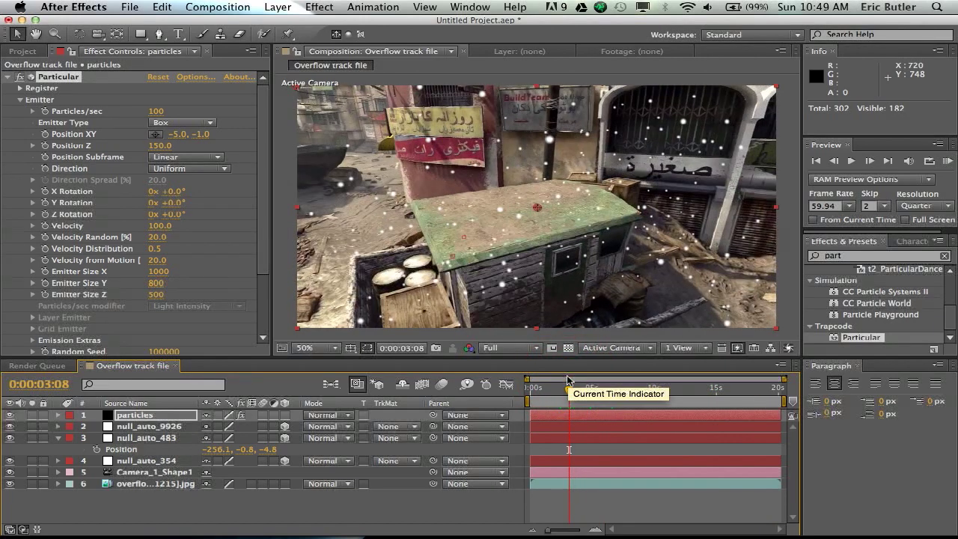
{"action": "left_click", "coordinate": [162, 472]}
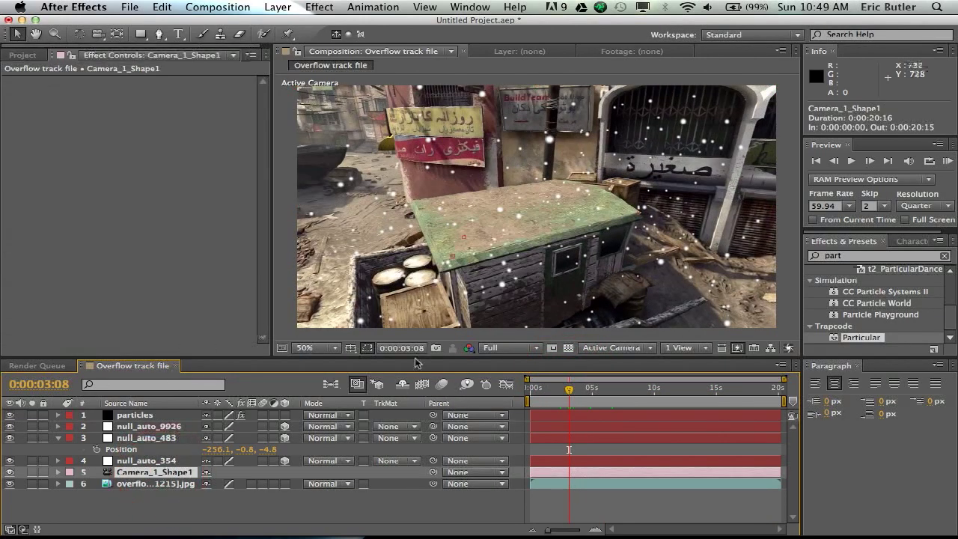
{"action": "left_click", "coordinate": [139, 414]}
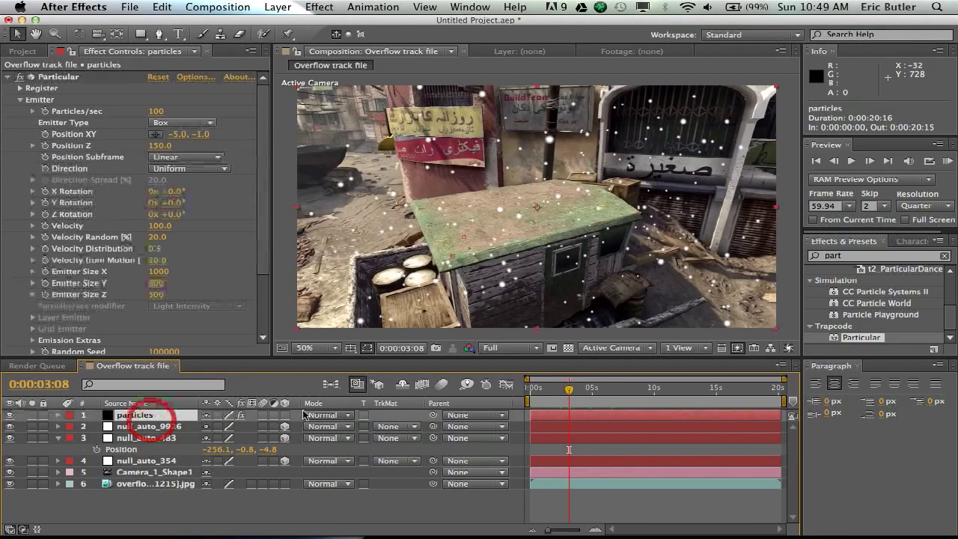
{"action": "left_click_drag", "start_coordinate": [569, 389], "coordinate": [629, 390]}
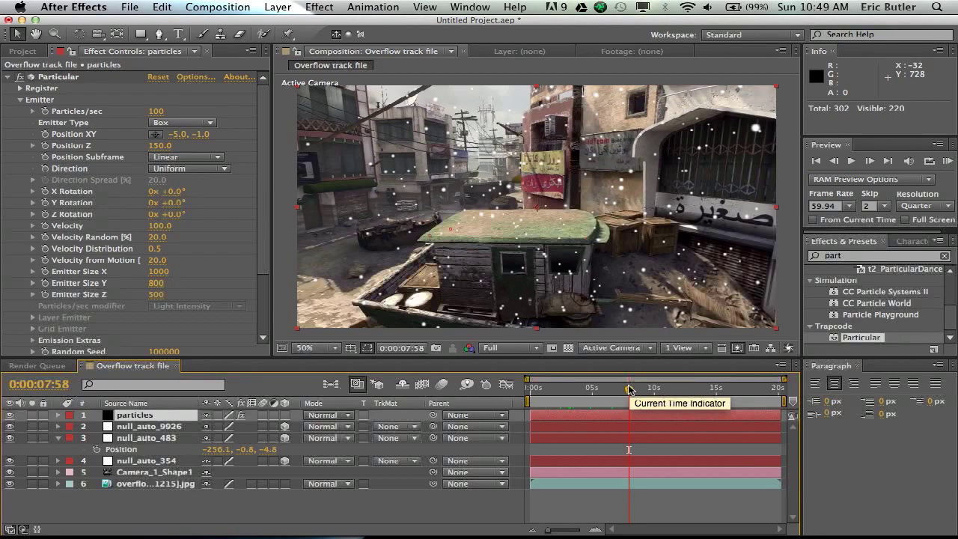
{"action": "left_click_drag", "start_coordinate": [629, 390], "coordinate": [725, 389]}
{"action": "left_click_drag", "start_coordinate": [185, 140], "coordinate": [53, 182]}
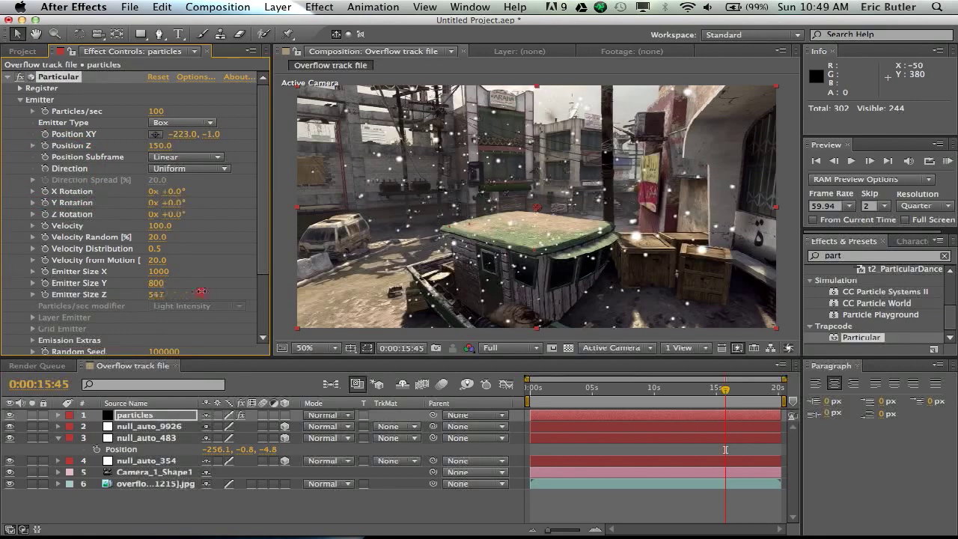
{"action": "left_click_drag", "start_coordinate": [594, 389], "coordinate": [637, 390]}
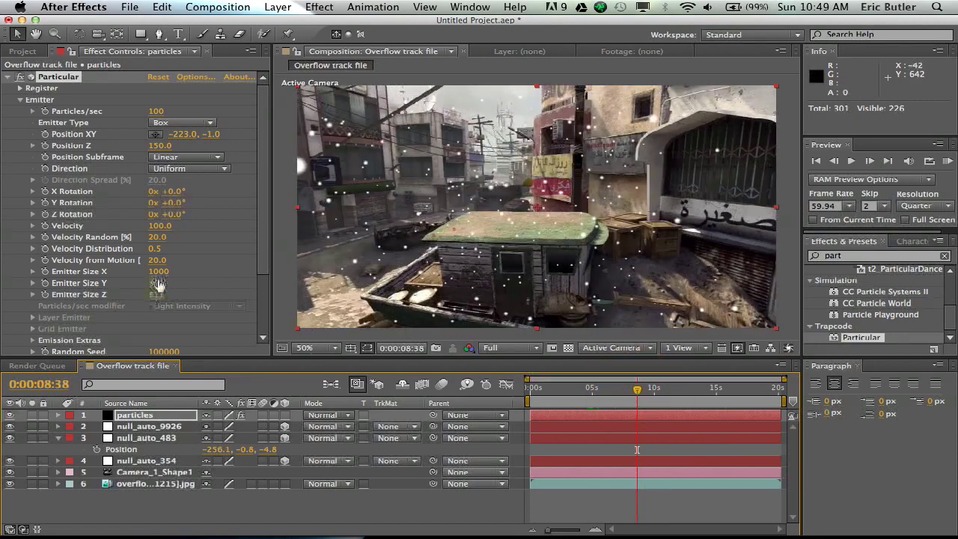
{"action": "left_click_drag", "start_coordinate": [157, 278], "coordinate": [202, 277]}
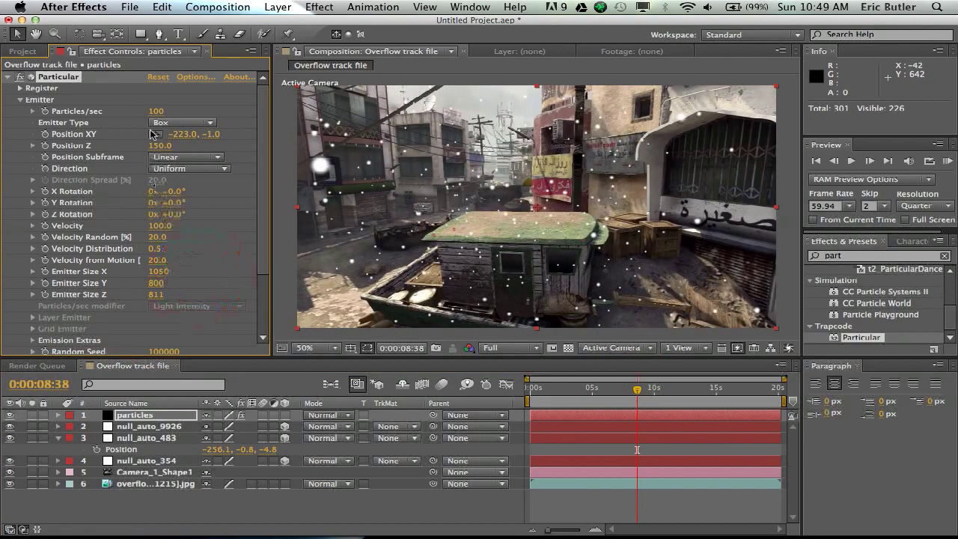
{"action": "left_click_drag", "start_coordinate": [178, 133], "coordinate": [611, 391]}
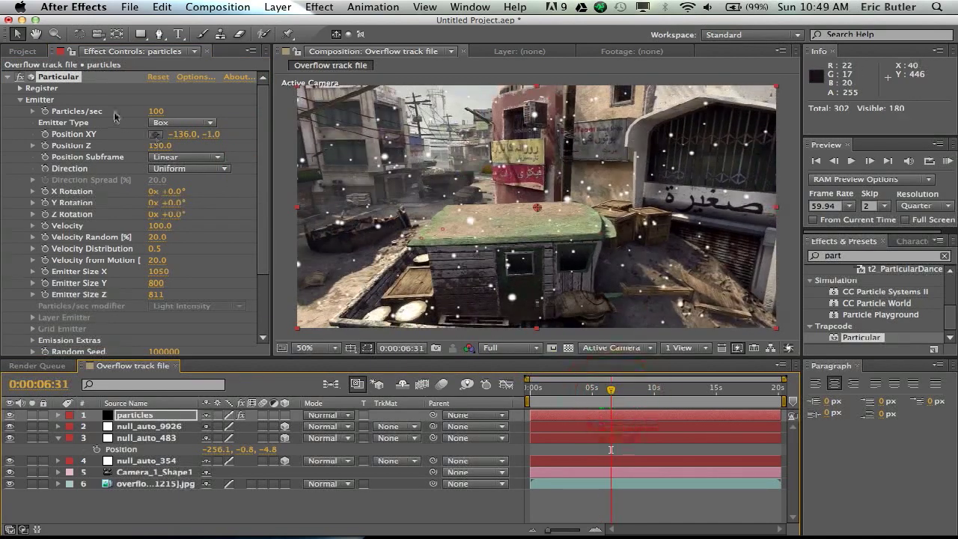
Step: Set Particular's particle Size to 7 and Life to 15 seconds
{"action": "scroll", "coordinate": [221, 247], "scroll_direction": "down", "scroll_amount": 4}
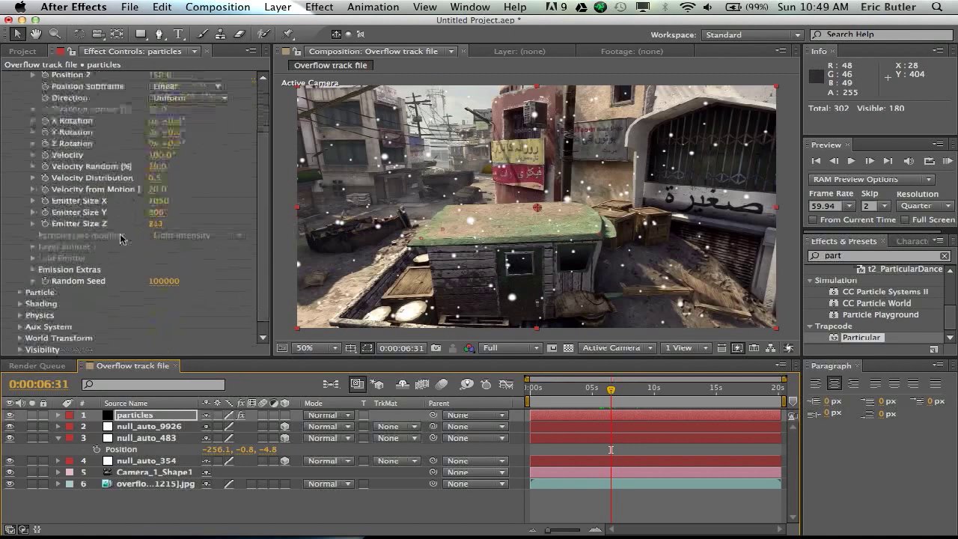
{"action": "left_click", "coordinate": [21, 292]}
{"action": "scroll", "coordinate": [183, 197], "scroll_direction": "down", "scroll_amount": 10}
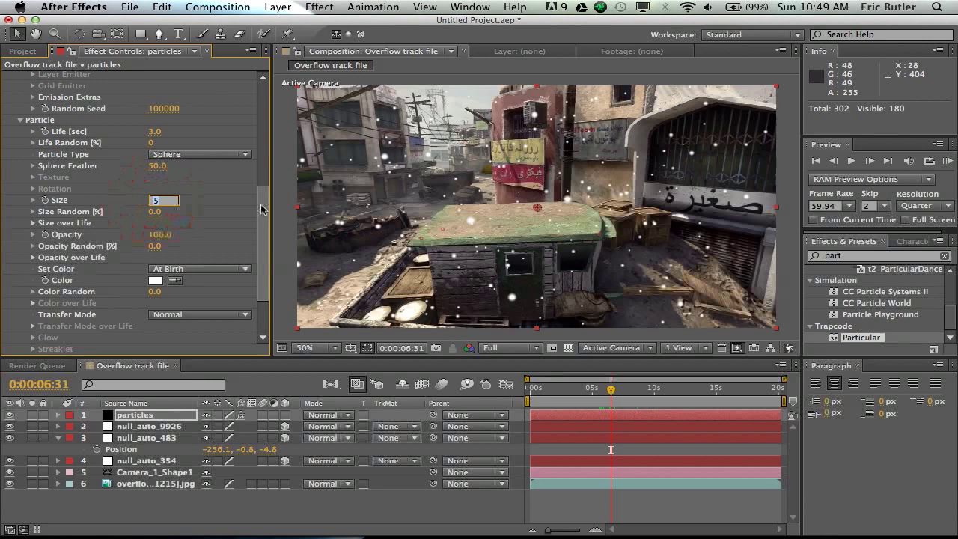
{"action": "type", "text": "7"}
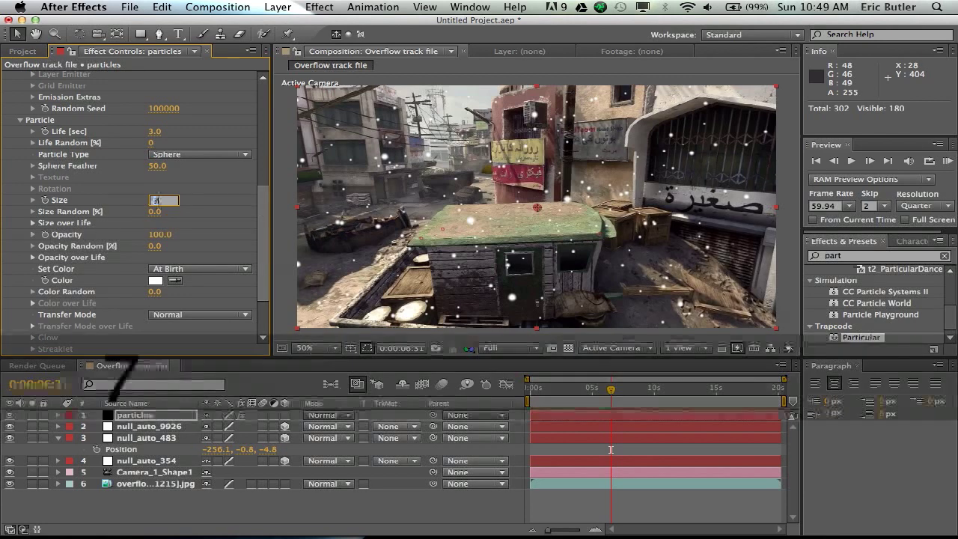
{"action": "key", "text": "Return"}
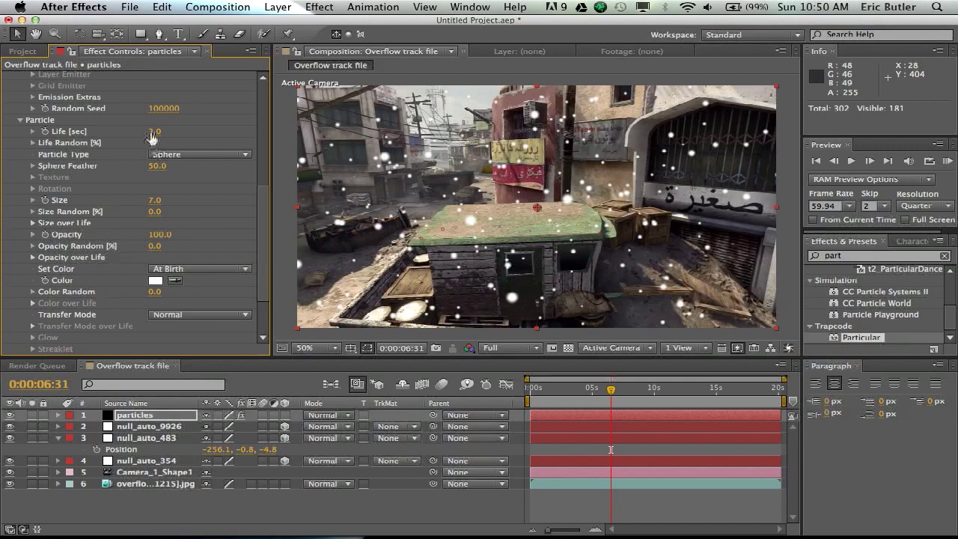
{"action": "left_click", "coordinate": [153, 132]}
{"action": "type", "text": "3"}
{"action": "type", "text": "15"}
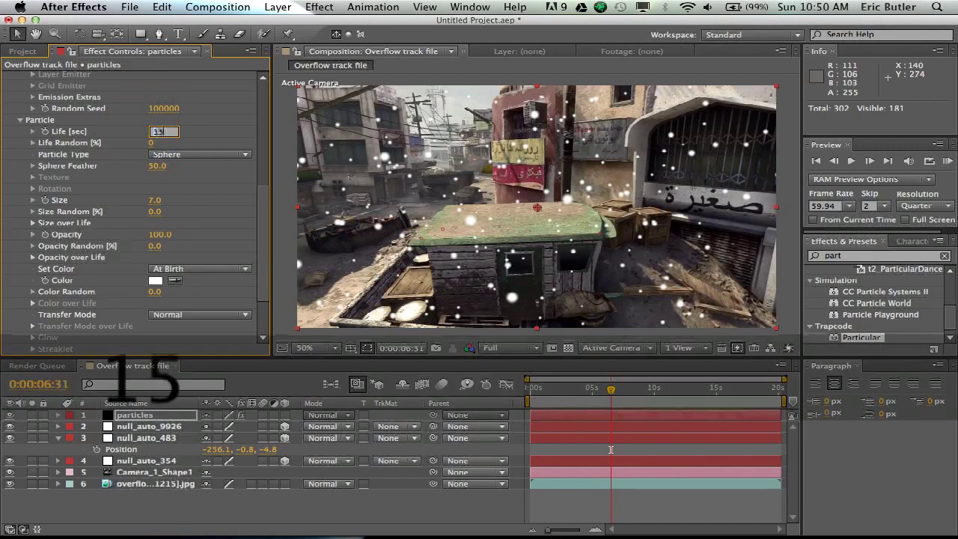
{"action": "key", "text": "Return"}
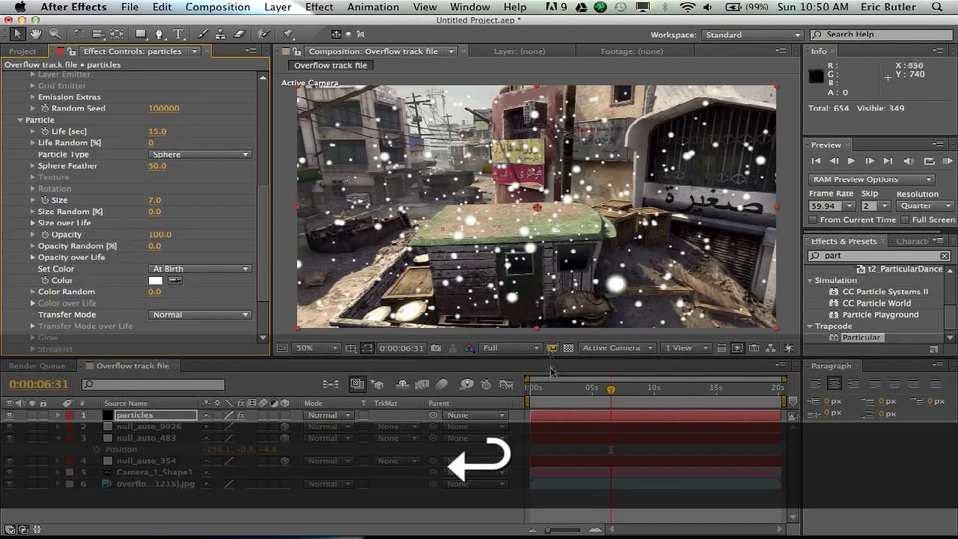
{"action": "left_click_drag", "start_coordinate": [558, 394], "coordinate": [530, 388]}
Step: Zoom the timeline to full duration and set Particles/sec to 2000
{"action": "scroll", "coordinate": [35, 117], "scroll_direction": "up", "scroll_amount": 10}
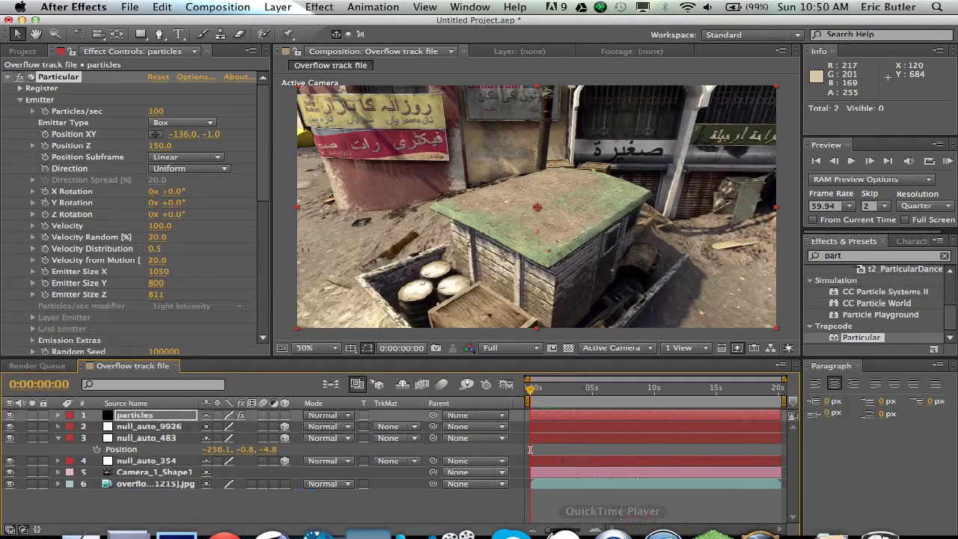
{"action": "left_click", "coordinate": [596, 529]}
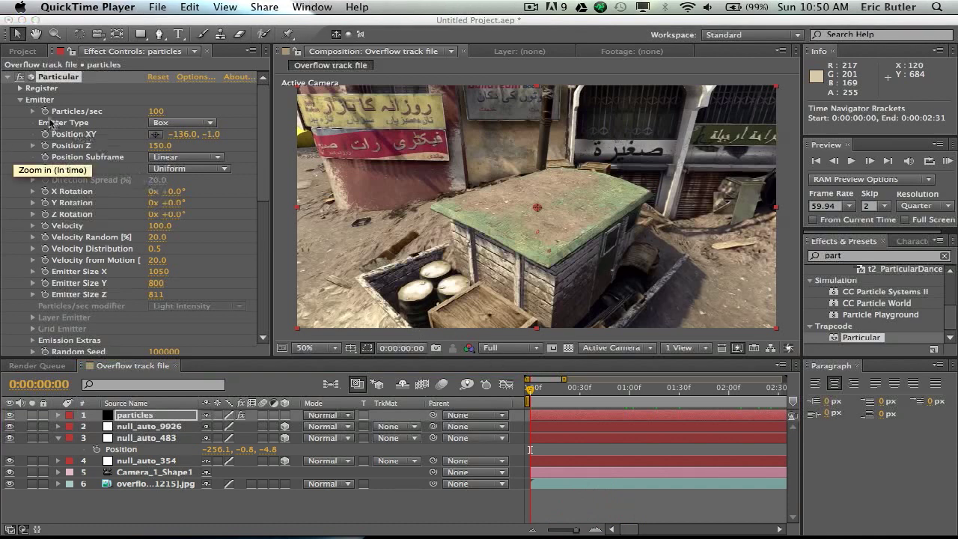
{"action": "left_click", "coordinate": [154, 112]}
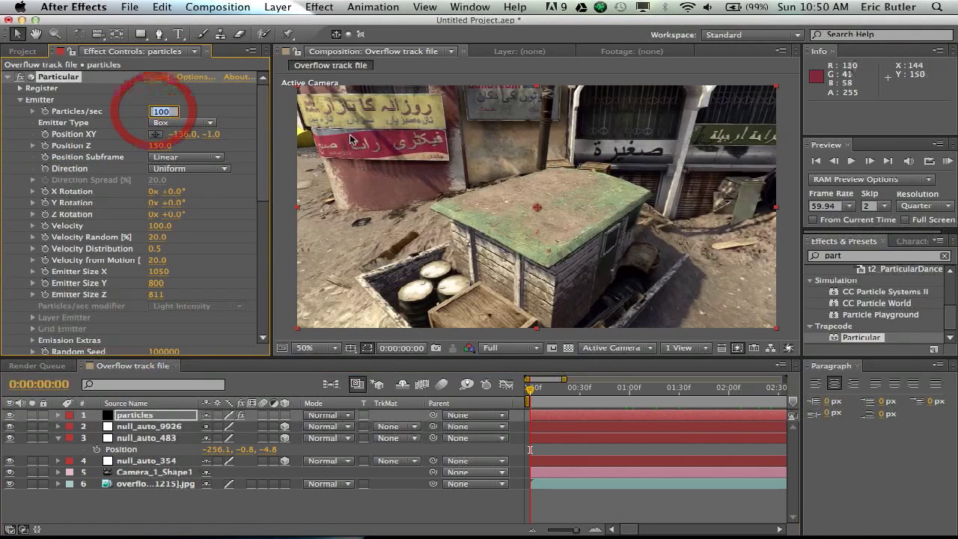
{"action": "type", "text": "20"}
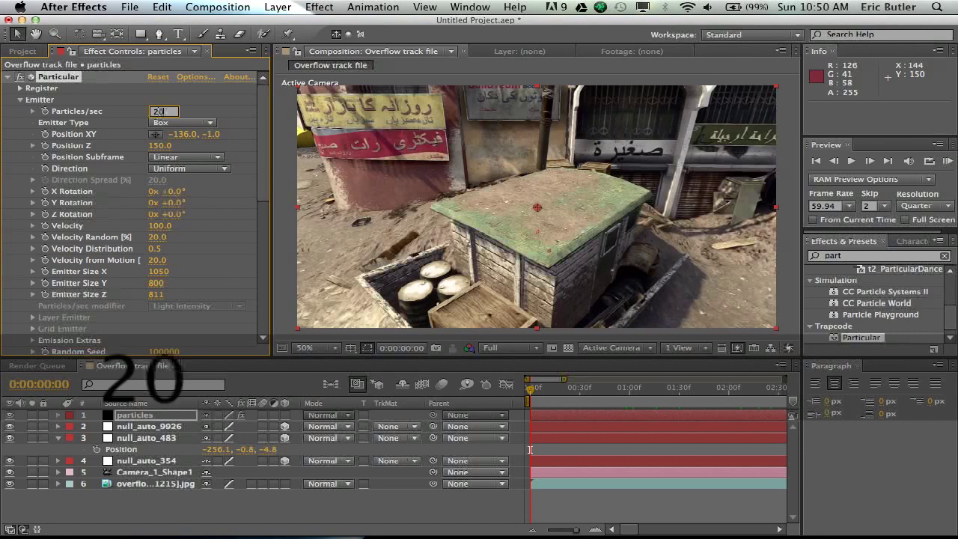
{"action": "type", "text": "00"}
{"action": "key", "text": "Return"}
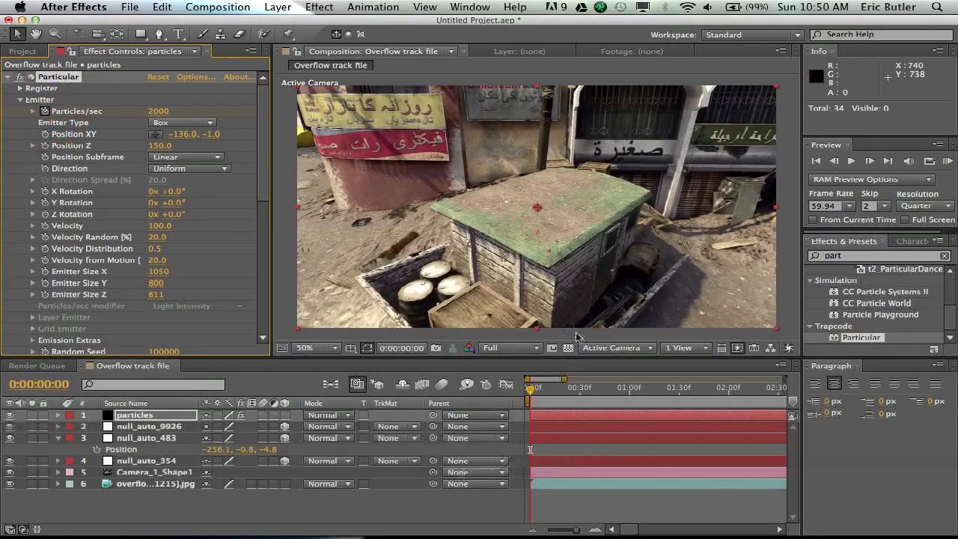
{"action": "left_click", "coordinate": [947, 160], "text": "shift"}
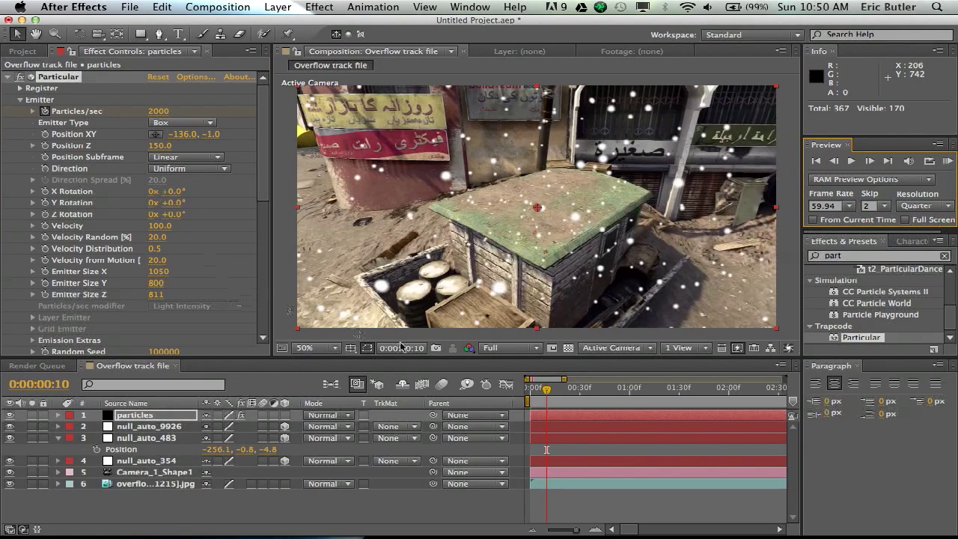
Step: Keyframe Particles/sec at 2000, then drop it to 100 one frame later
{"action": "key", "text": "u"}
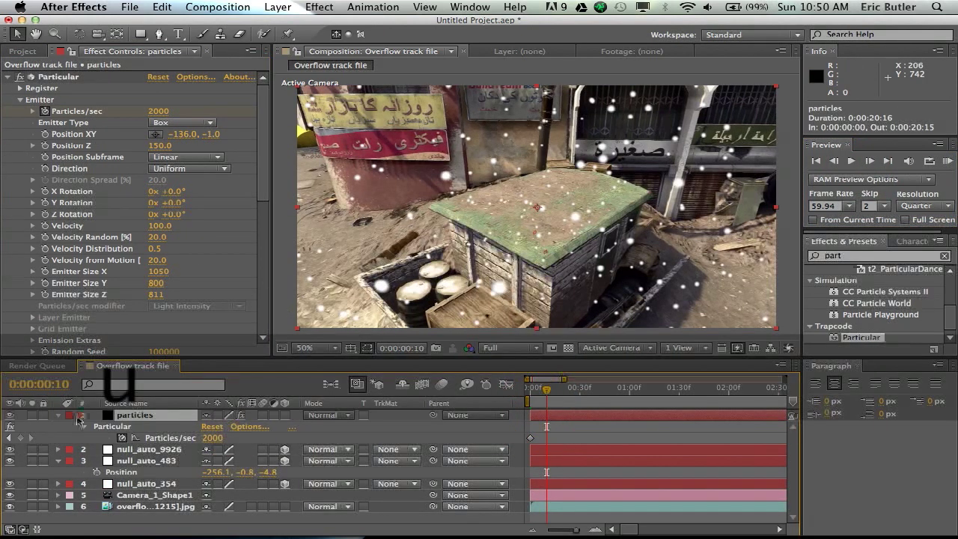
{"action": "left_click", "coordinate": [21, 438]}
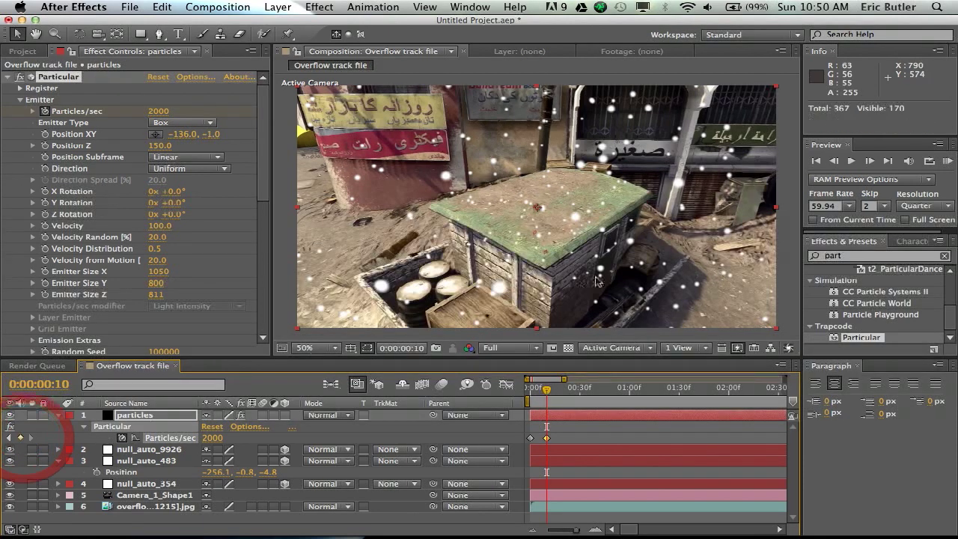
{"action": "left_click", "coordinate": [873, 161]}
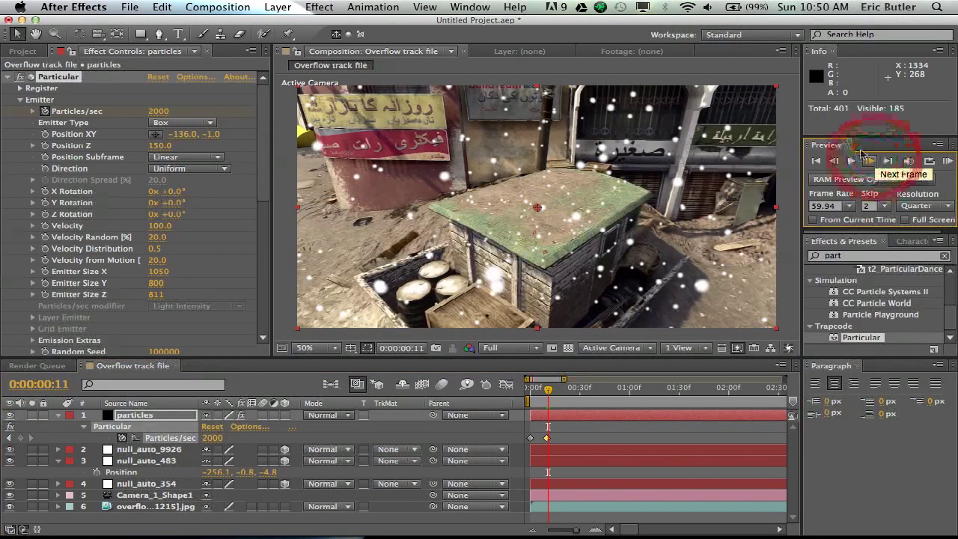
{"action": "left_click", "coordinate": [166, 114]}
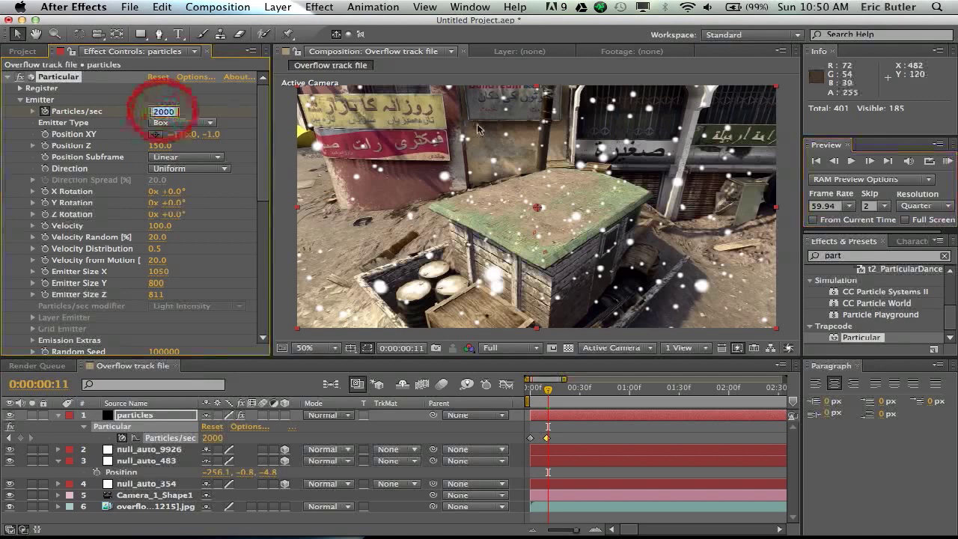
{"action": "type", "text": "100"}
{"action": "key", "text": "Return"}
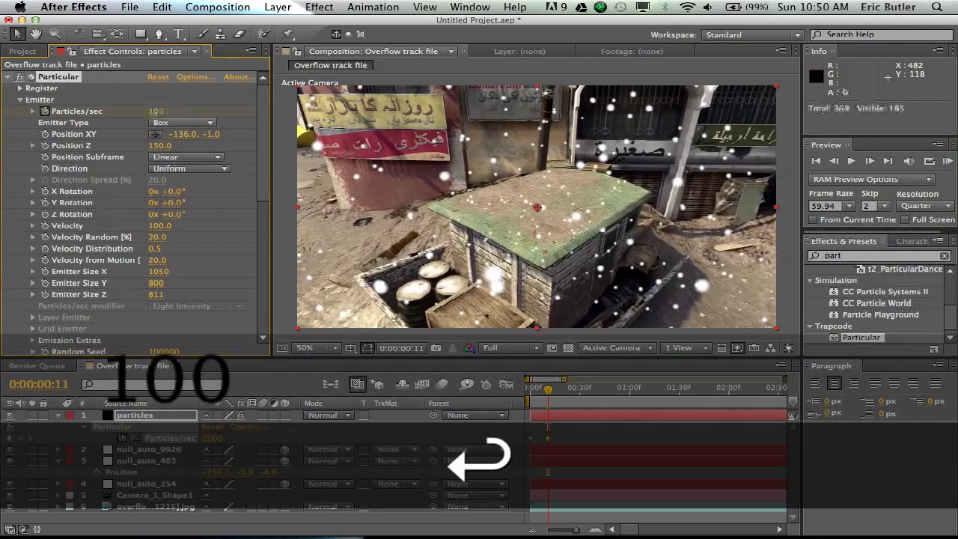
{"action": "left_click_drag", "start_coordinate": [533, 391], "coordinate": [668, 366]}
Step: In Particular's Physics group, set Gravity to -1 and scrub to check the rising particles
{"action": "scroll", "coordinate": [139, 185], "scroll_direction": "down", "scroll_amount": 10}
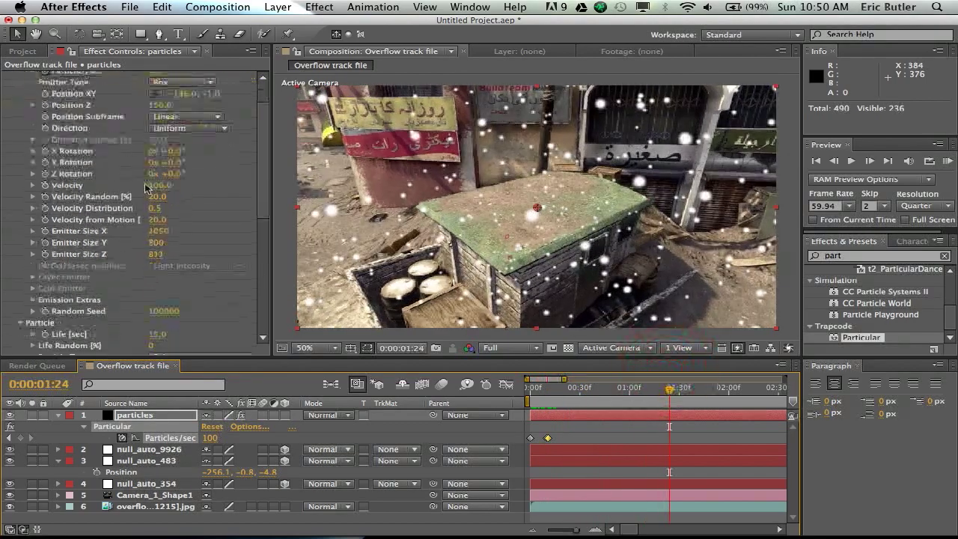
{"action": "scroll", "coordinate": [138, 185], "scroll_direction": "down", "scroll_amount": 3}
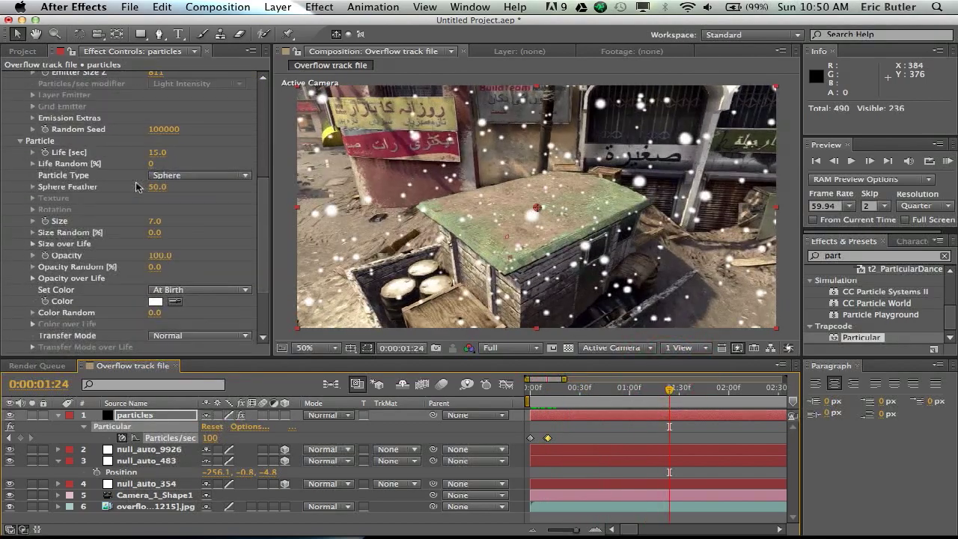
{"action": "scroll", "coordinate": [189, 226], "scroll_direction": "down", "scroll_amount": 3}
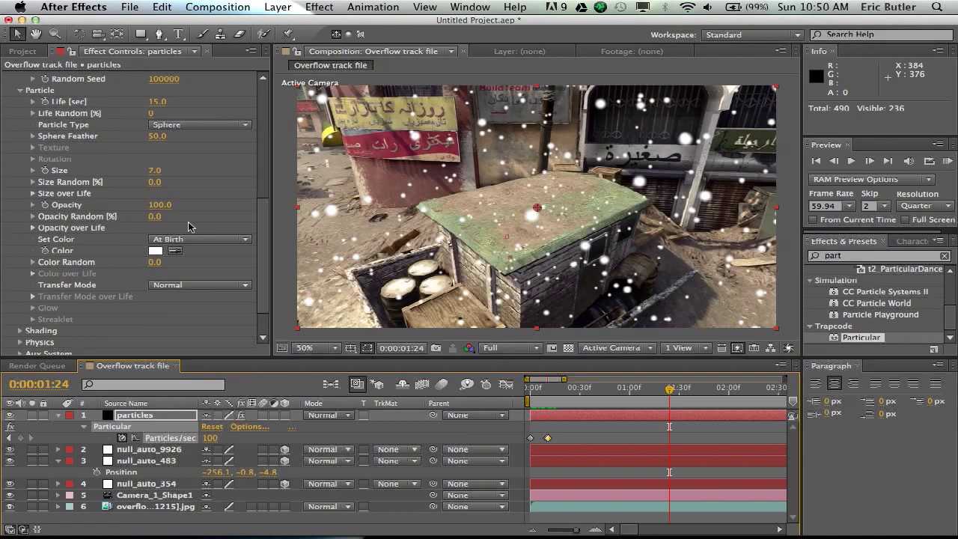
{"action": "scroll", "coordinate": [172, 248], "scroll_direction": "down", "scroll_amount": 2}
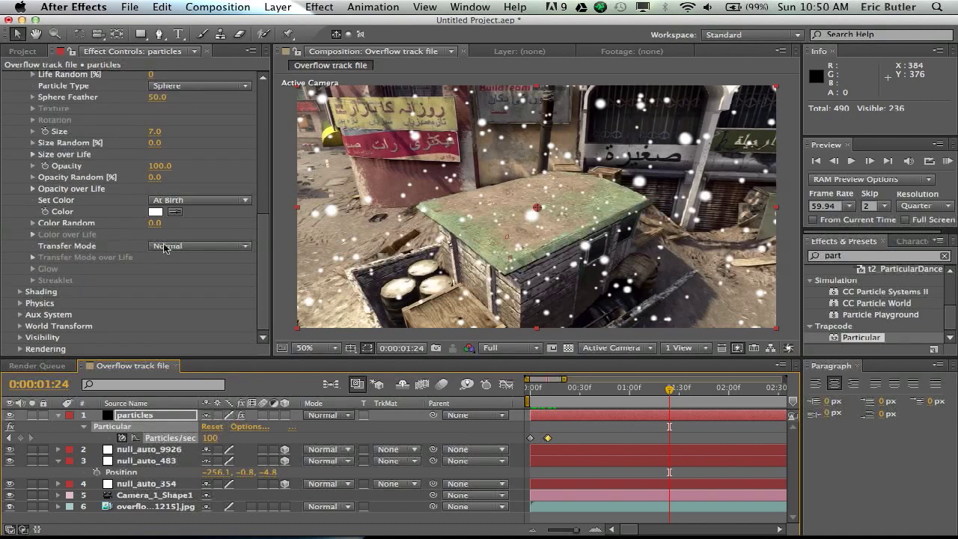
{"action": "left_click", "coordinate": [21, 303]}
{"action": "scroll", "coordinate": [93, 245], "scroll_direction": "down", "scroll_amount": 2}
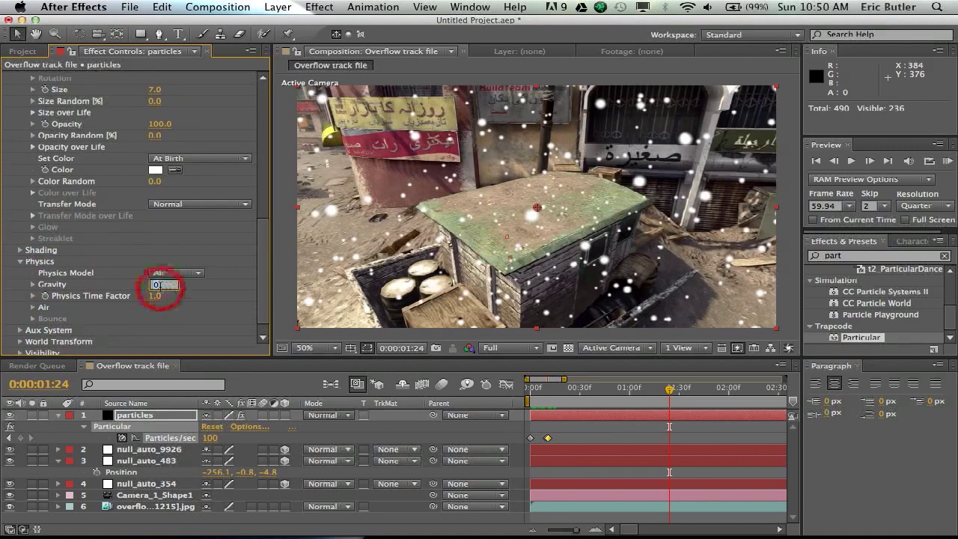
{"action": "type", "text": "-1"}
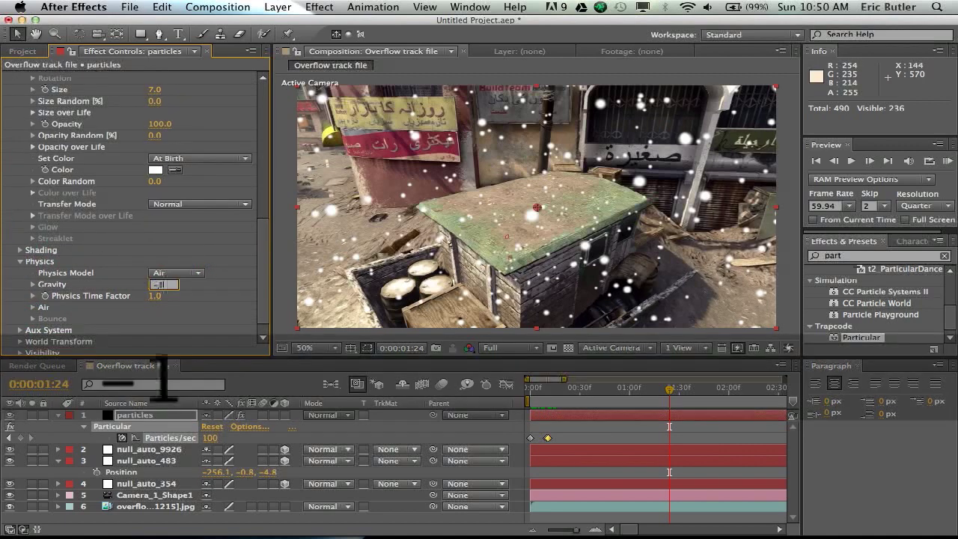
{"action": "key", "text": "Return"}
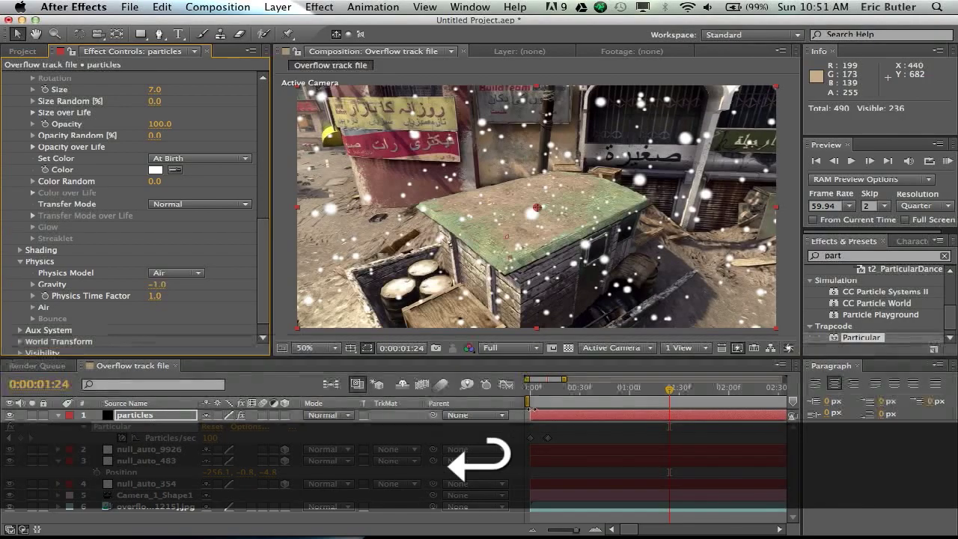
{"action": "left_click_drag", "start_coordinate": [546, 390], "coordinate": [759, 375]}
{"action": "left_click_drag", "start_coordinate": [607, 391], "coordinate": [664, 384]}
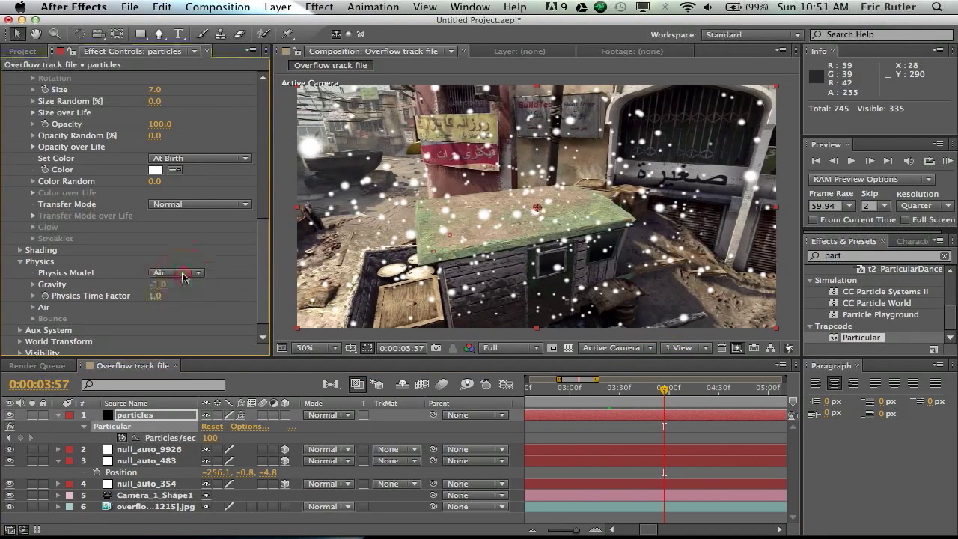
Step: Lower Particular's Velocity from 100 to 15 and scrub back to preview the slower particles
{"action": "scroll", "coordinate": [135, 228], "scroll_direction": "down", "scroll_amount": 1}
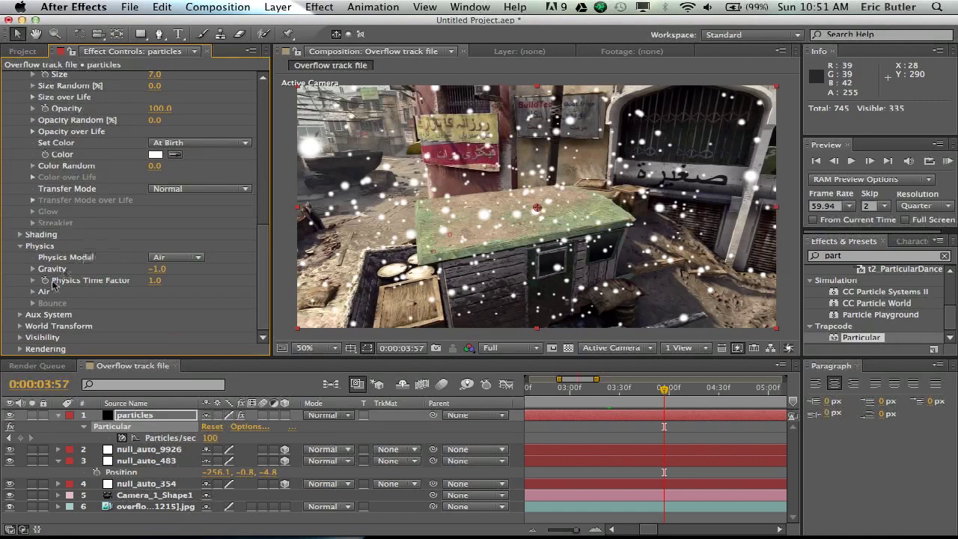
{"action": "left_click", "coordinate": [32, 292]}
{"action": "scroll", "coordinate": [150, 157], "scroll_direction": "up", "scroll_amount": 15}
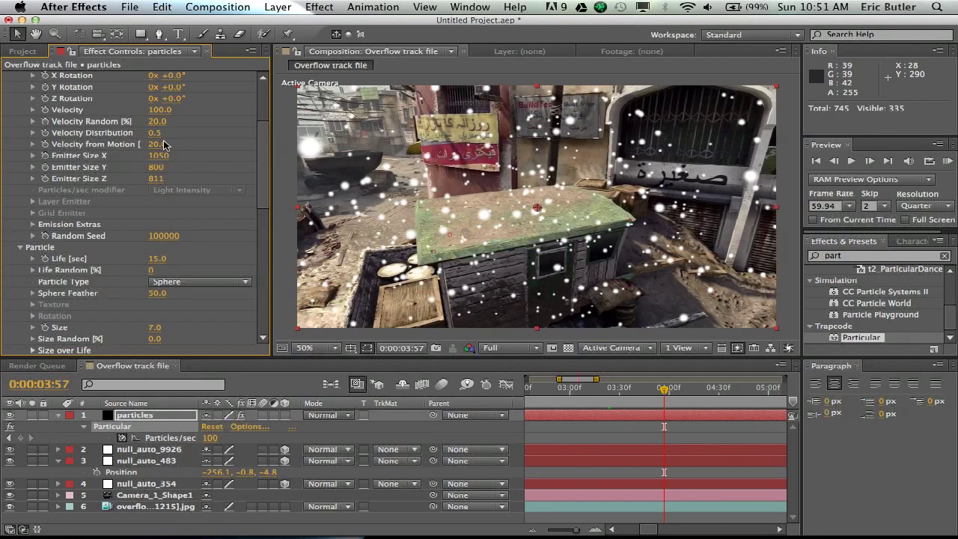
{"action": "scroll", "coordinate": [163, 144], "scroll_direction": "up", "scroll_amount": 3}
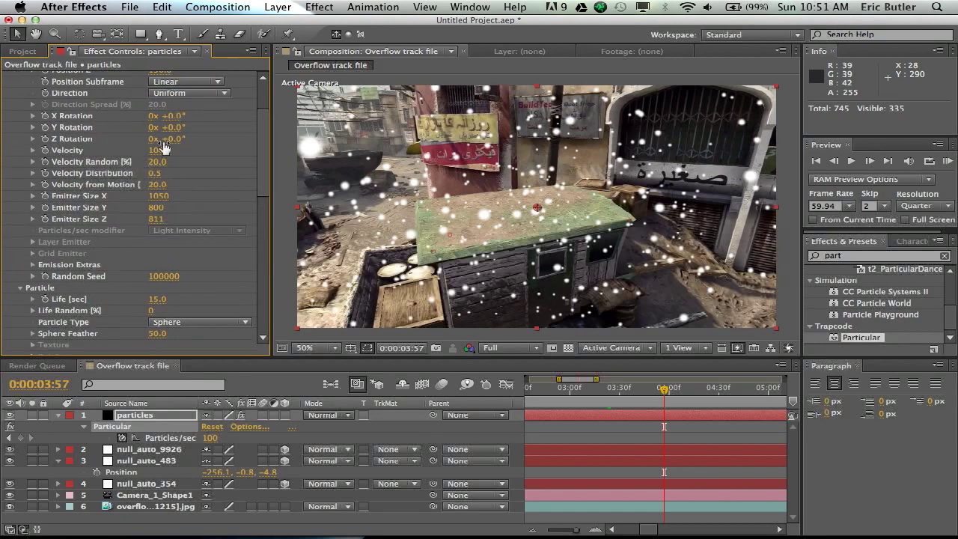
{"action": "left_click", "coordinate": [161, 150]}
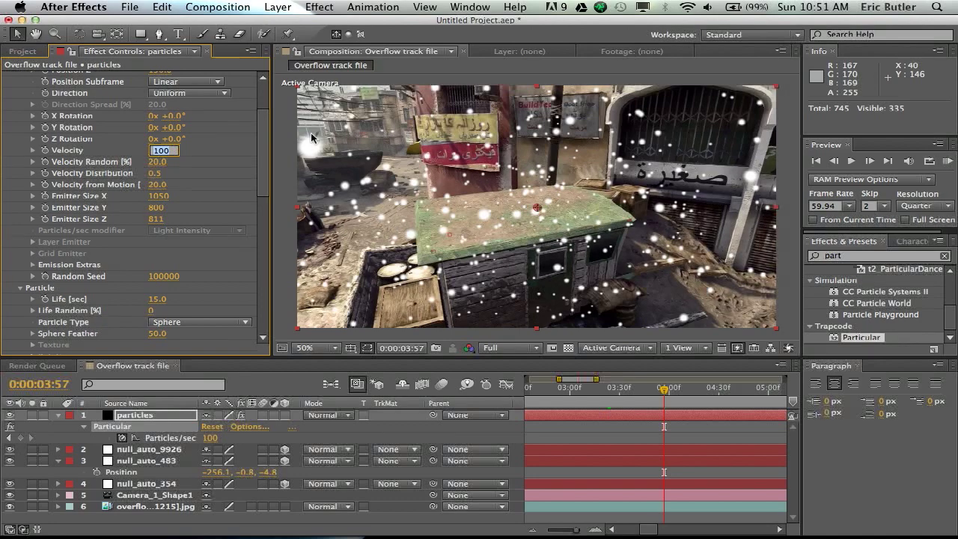
{"action": "type", "text": "15"}
{"action": "key", "text": "Return"}
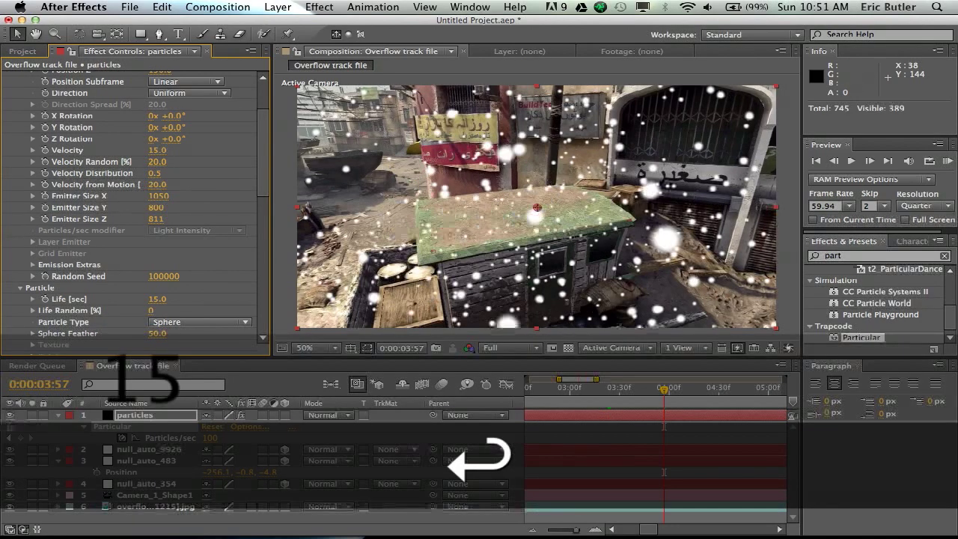
{"action": "left_click_drag", "start_coordinate": [538, 389], "coordinate": [816, 365]}
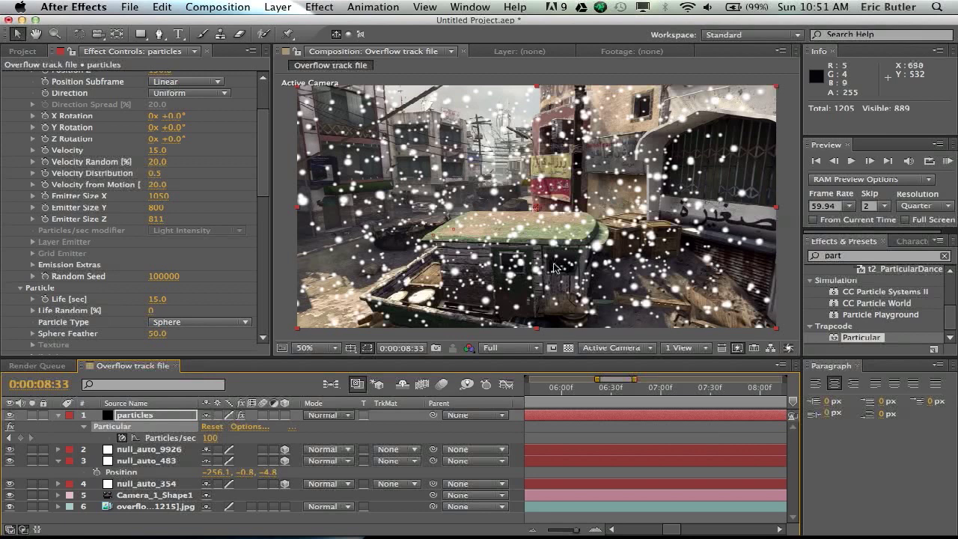
Step: Set particle Life to 10 seconds, then try 8 and scrub the timeline to preview
{"action": "left_click", "coordinate": [154, 300]}
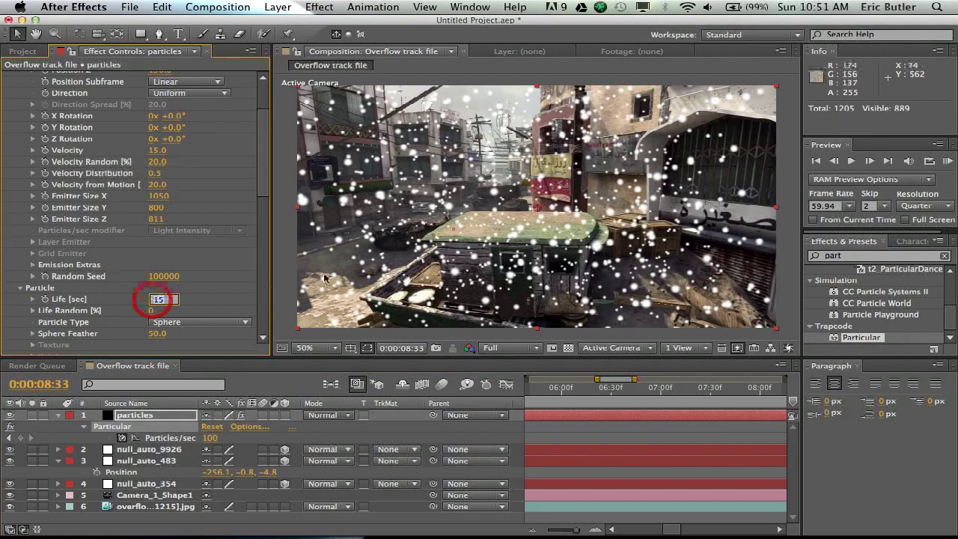
{"action": "type", "text": "10"}
{"action": "key", "text": "Return"}
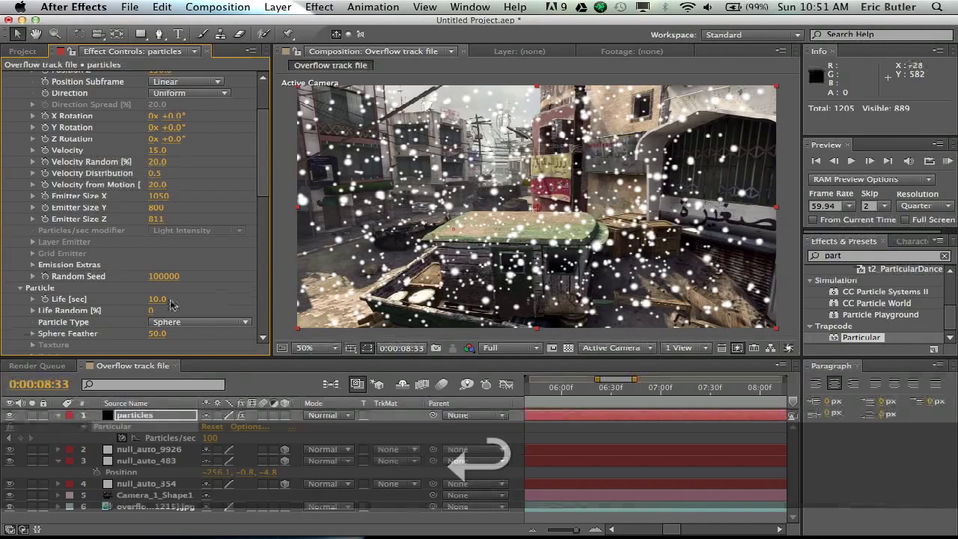
{"action": "left_click", "coordinate": [158, 298]}
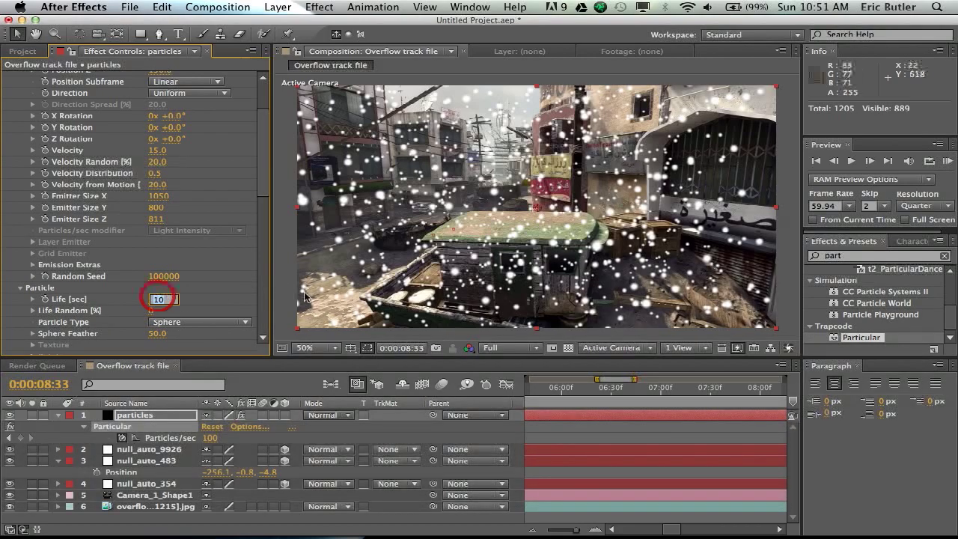
{"action": "type", "text": "8."}
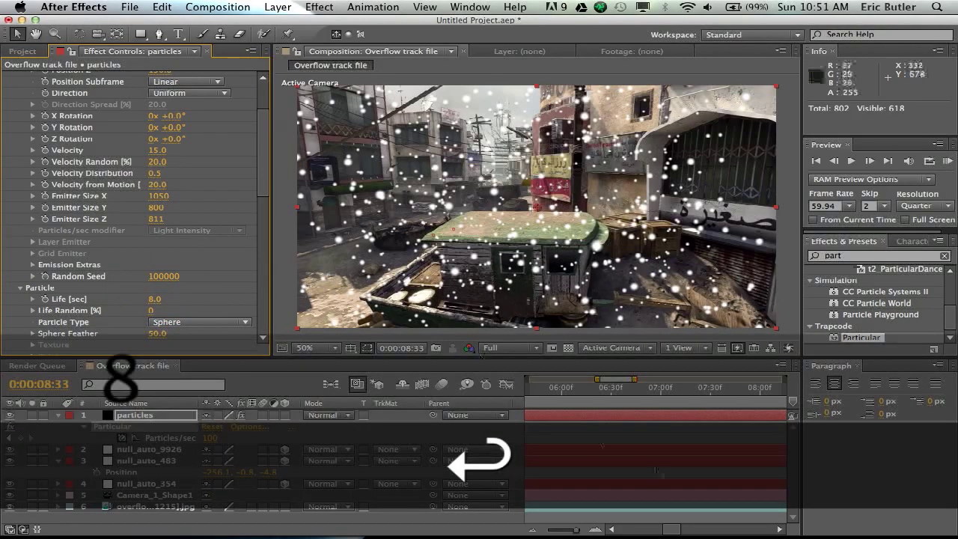
{"action": "left_click", "coordinate": [601, 388]}
{"action": "left_click_drag", "start_coordinate": [603, 391], "coordinate": [784, 390]}
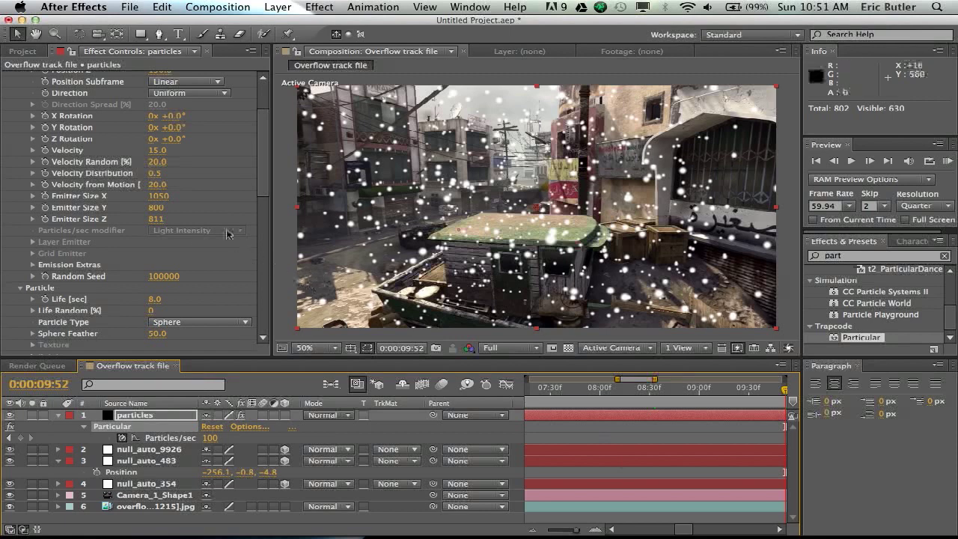
Step: Restore the particle Life to 10 seconds
{"action": "left_click", "coordinate": [152, 300]}
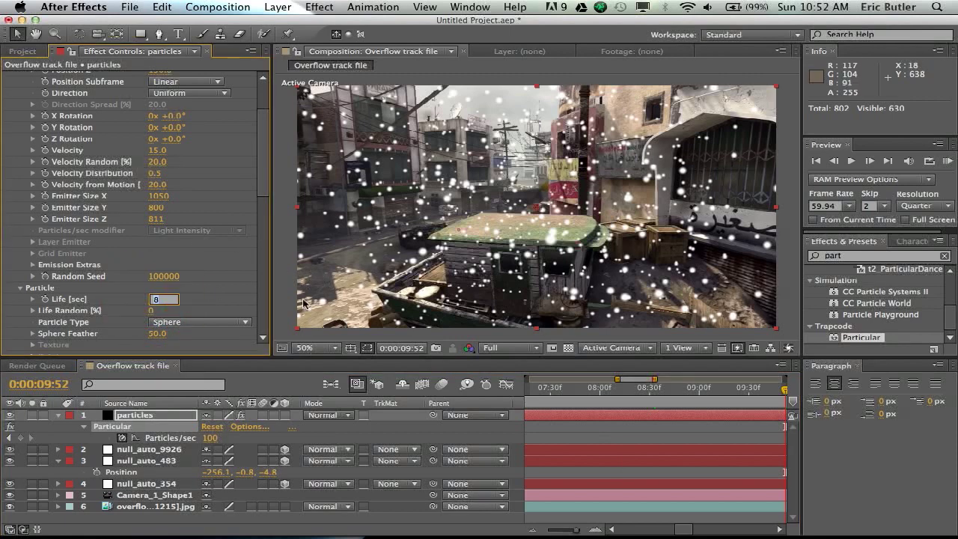
{"action": "type", "text": "10"}
{"action": "key", "text": "Return"}
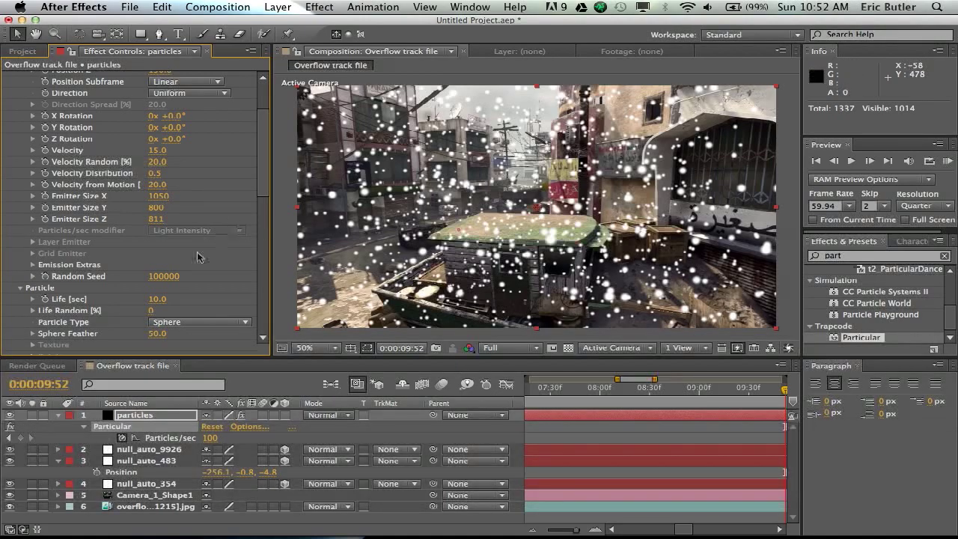
Step: Scrub back to about 3 seconds and reduce the Emitter Size Z to 627
{"action": "left_click_drag", "start_coordinate": [572, 405], "coordinate": [774, 399]}
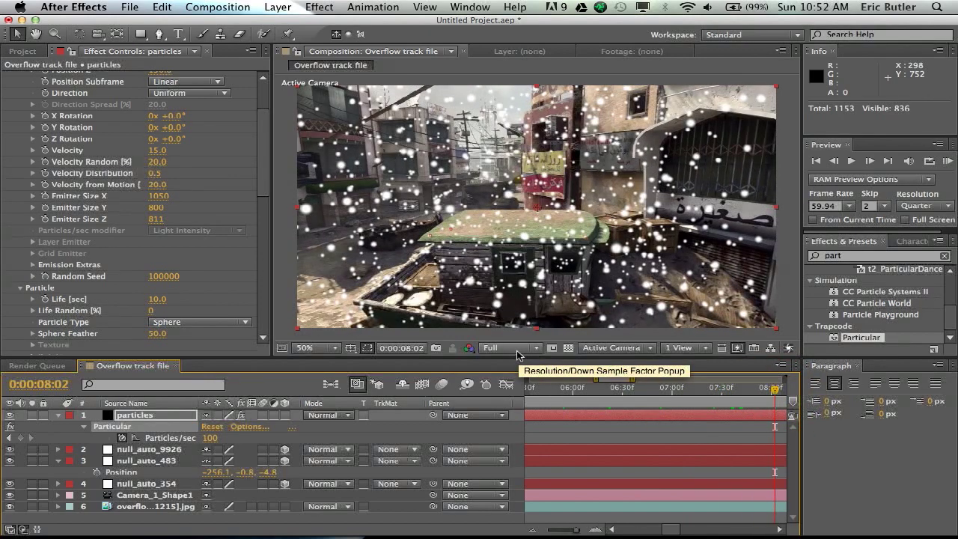
{"action": "left_click_drag", "start_coordinate": [599, 387], "coordinate": [552, 388]}
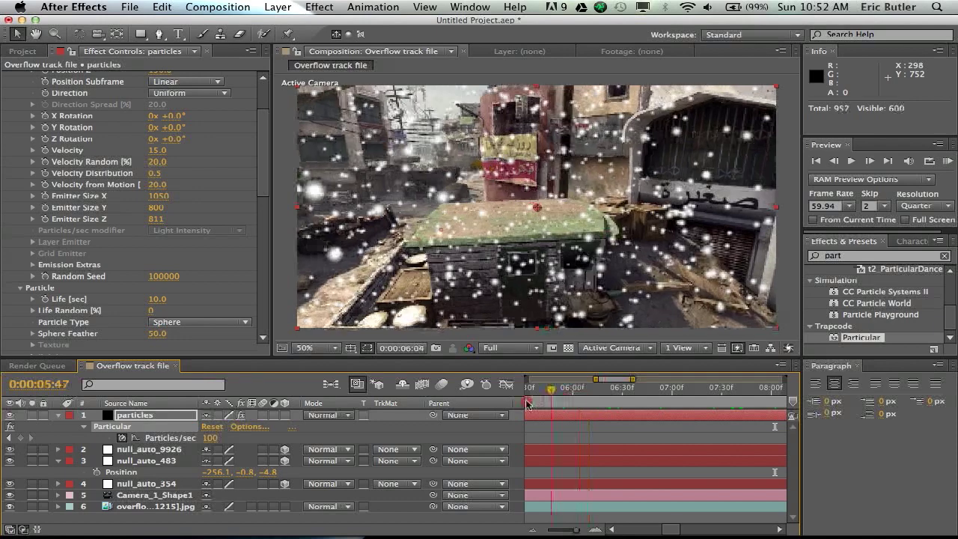
{"action": "left_click_drag", "start_coordinate": [476, 415], "coordinate": [470, 407]}
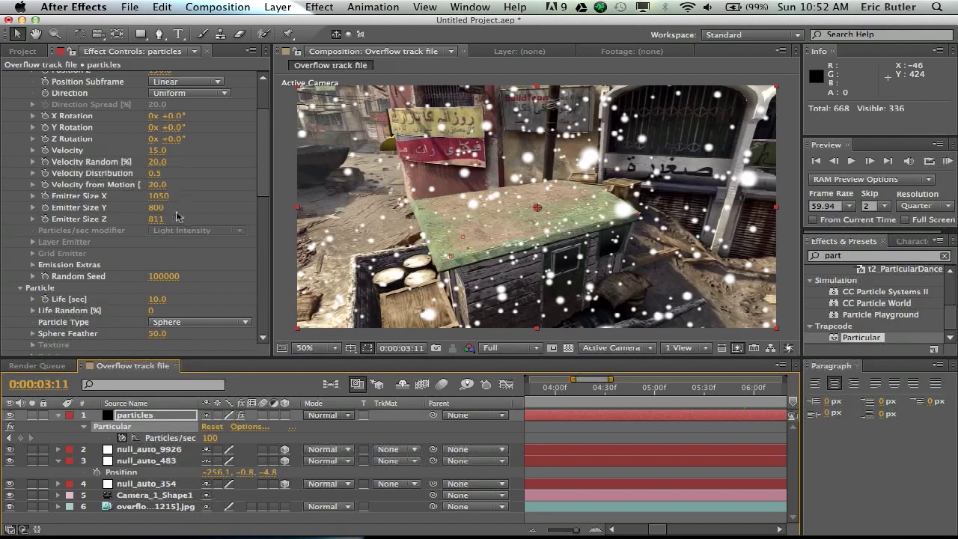
{"action": "left_click_drag", "start_coordinate": [154, 222], "coordinate": [22, 278]}
Step: Move the emitter to Position Z -120 and zoom the timeline out to the full 20 seconds
{"action": "scroll", "coordinate": [163, 135], "scroll_direction": "up", "scroll_amount": 3}
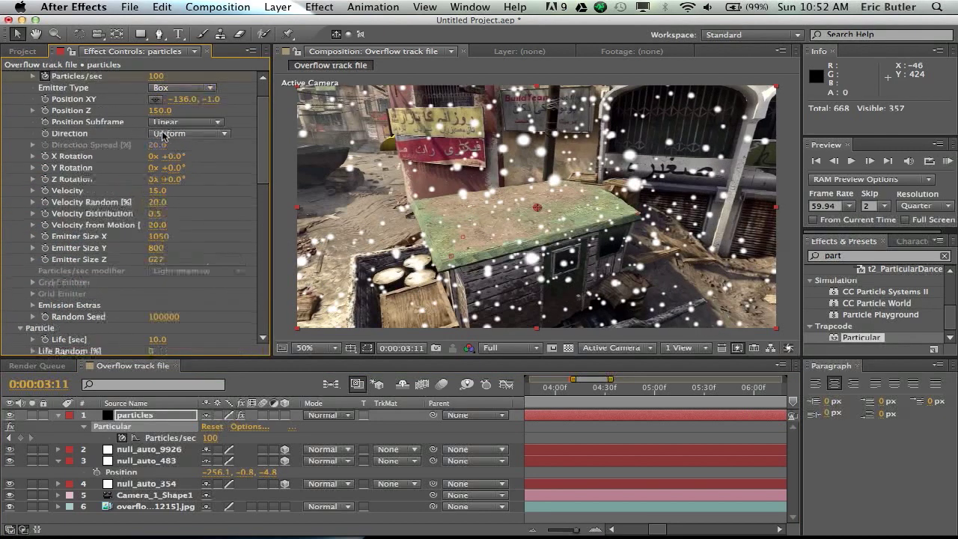
{"action": "left_click_drag", "start_coordinate": [166, 111], "coordinate": [136, 117]}
{"action": "left_click_drag", "start_coordinate": [574, 529], "coordinate": [546, 529]}
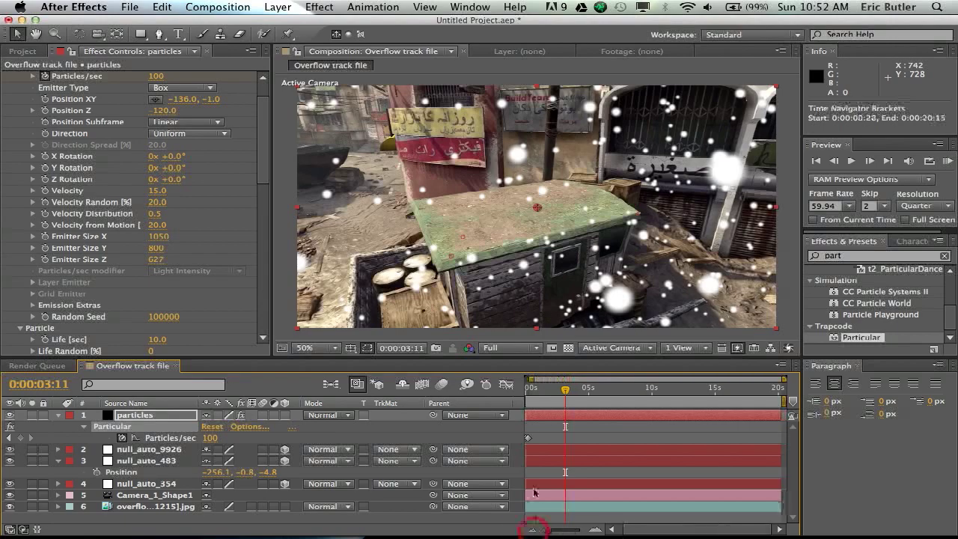
{"action": "left_click", "coordinate": [542, 390]}
Step: Zoom into the opening seconds and set the early Particles/sec keyframe to 1500
{"action": "left_click_drag", "start_coordinate": [551, 404], "coordinate": [666, 401]}
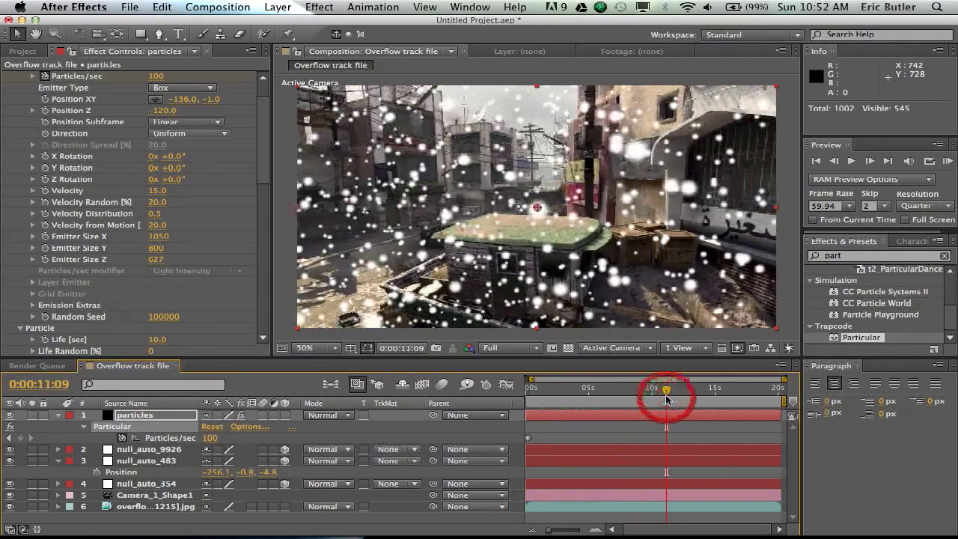
{"action": "scroll", "coordinate": [590, 439], "scroll_direction": "left", "scroll_amount": 1}
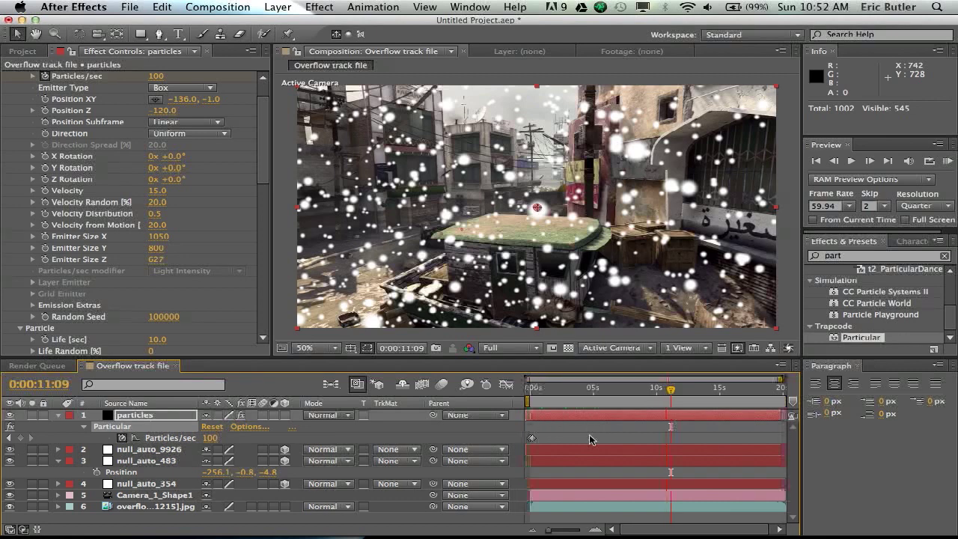
{"action": "left_click", "coordinate": [595, 531]}
{"action": "left_click", "coordinate": [595, 530]}
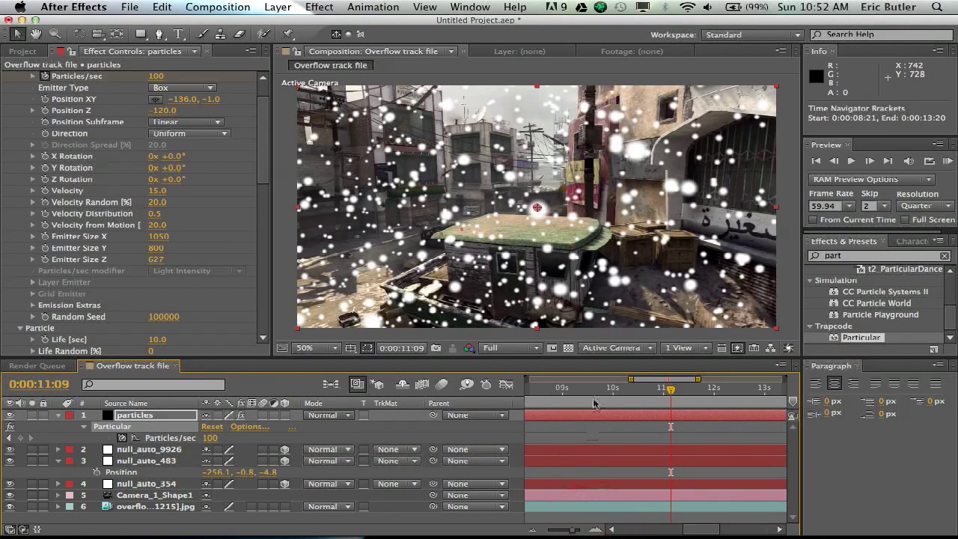
{"action": "left_click", "coordinate": [593, 531]}
{"action": "left_click", "coordinate": [547, 388]}
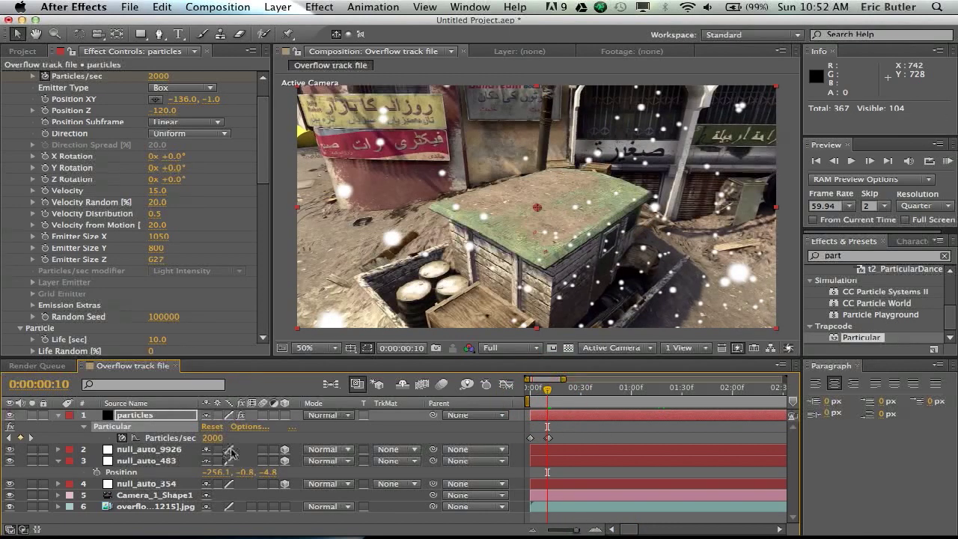
{"action": "key", "text": "Return"}
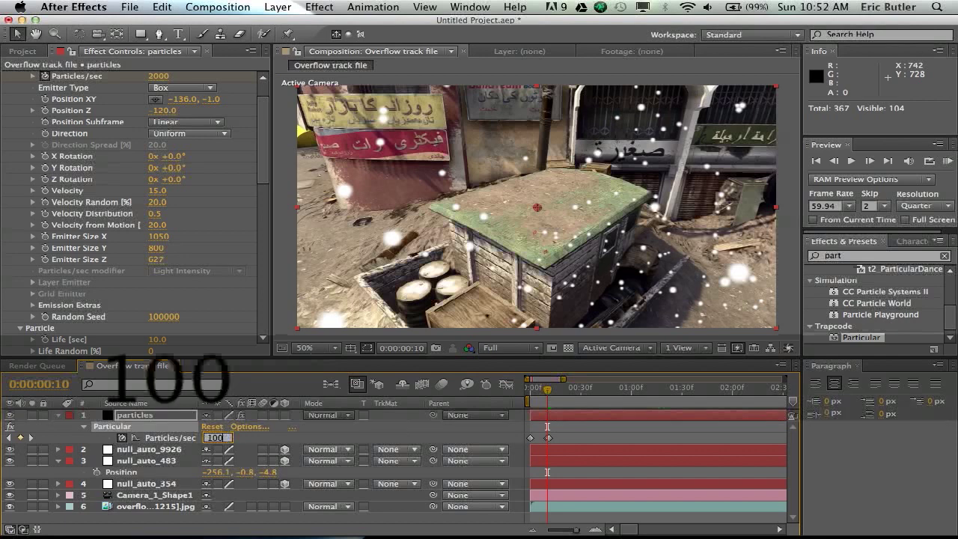
{"action": "type", "text": "1500"}
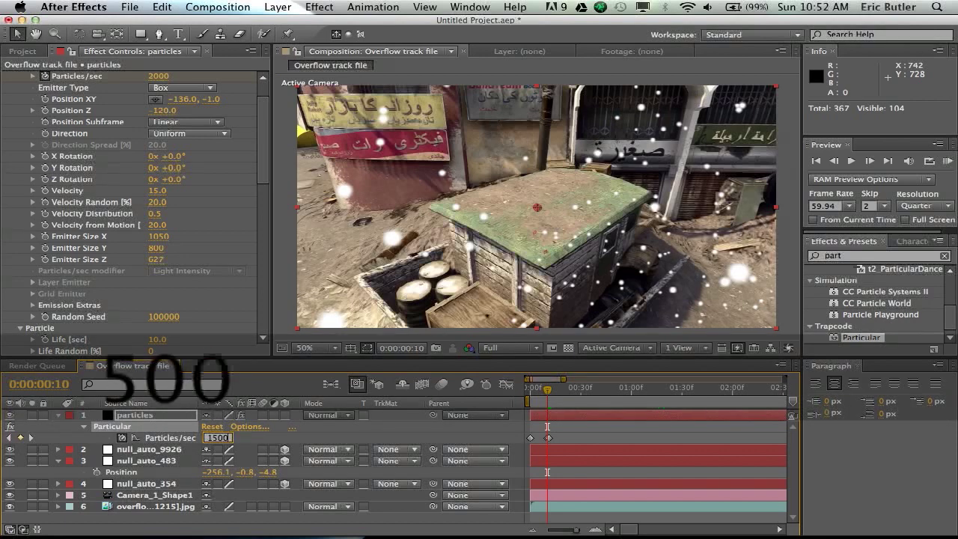
{"action": "key", "text": "Return"}
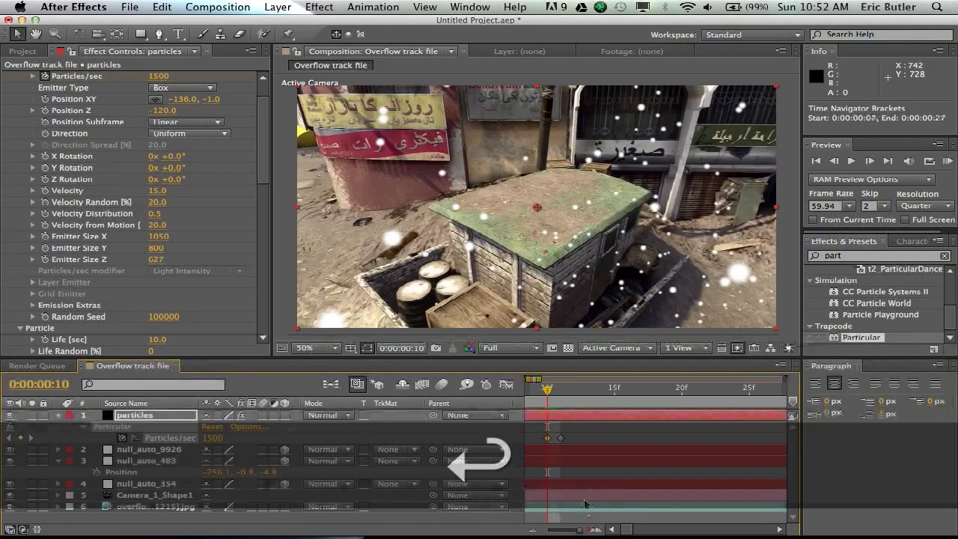
Step: Set Particles/sec to 1500 at frame zero, then play back the opening burst to check it
{"action": "left_click", "coordinate": [594, 529]}
{"action": "key", "text": "Home"}
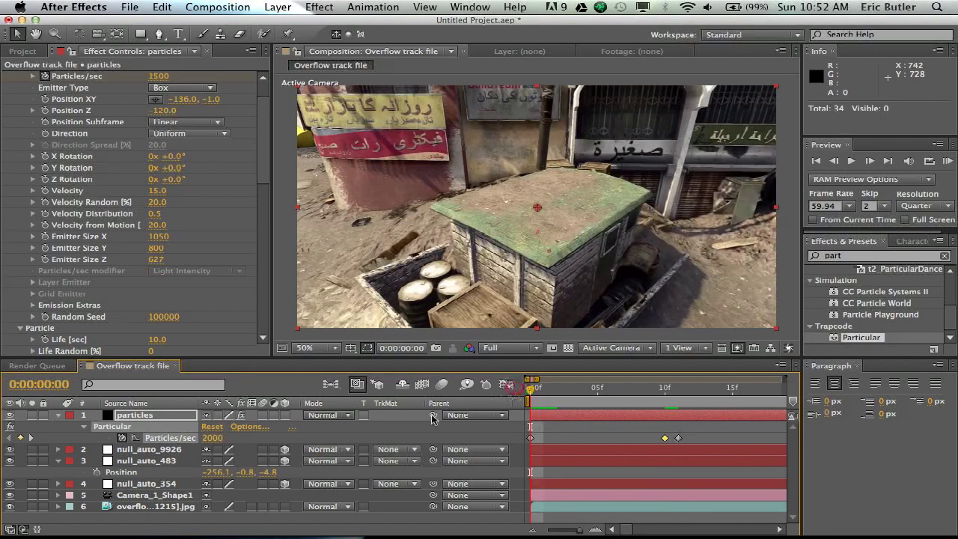
{"action": "type", "text": "1500"}
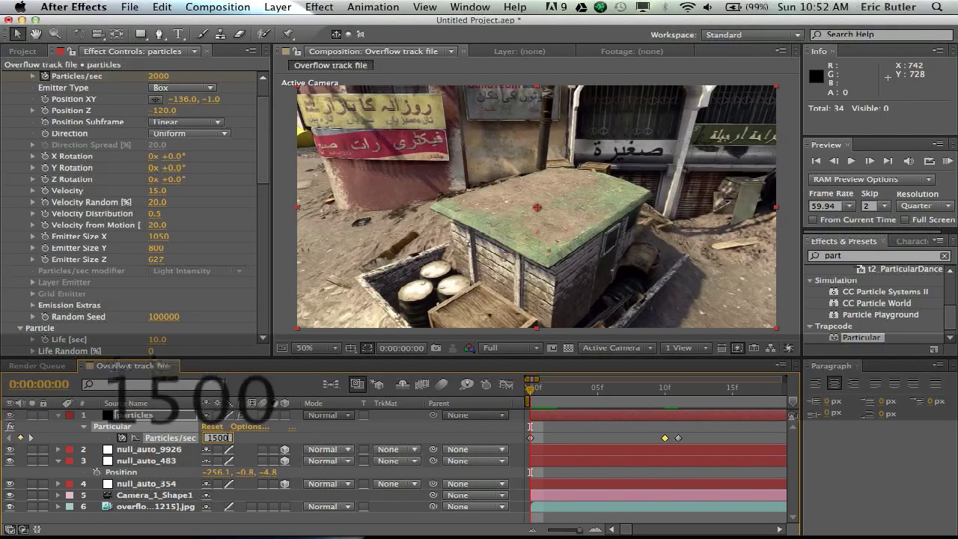
{"action": "key", "text": "Return"}
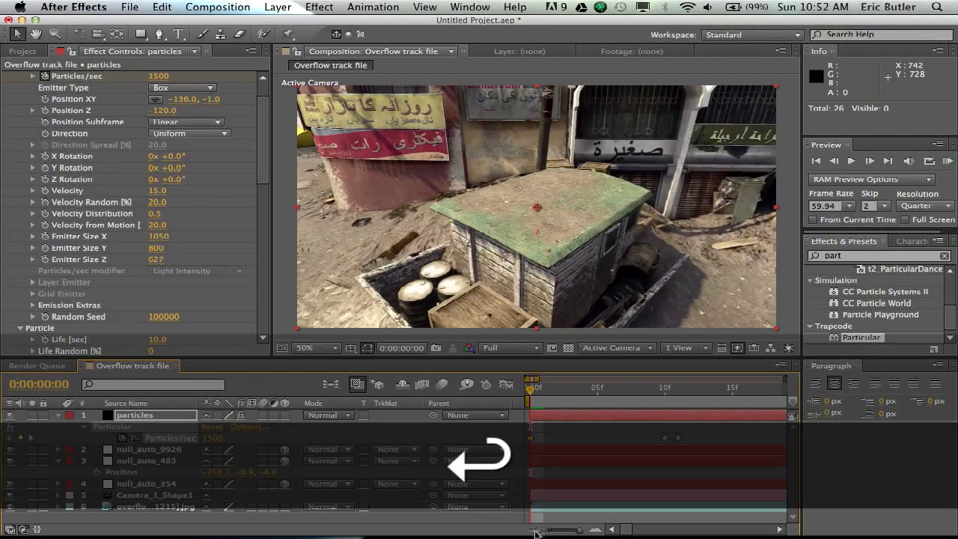
{"action": "left_click", "coordinate": [532, 529]}
{"action": "key", "text": "space"}
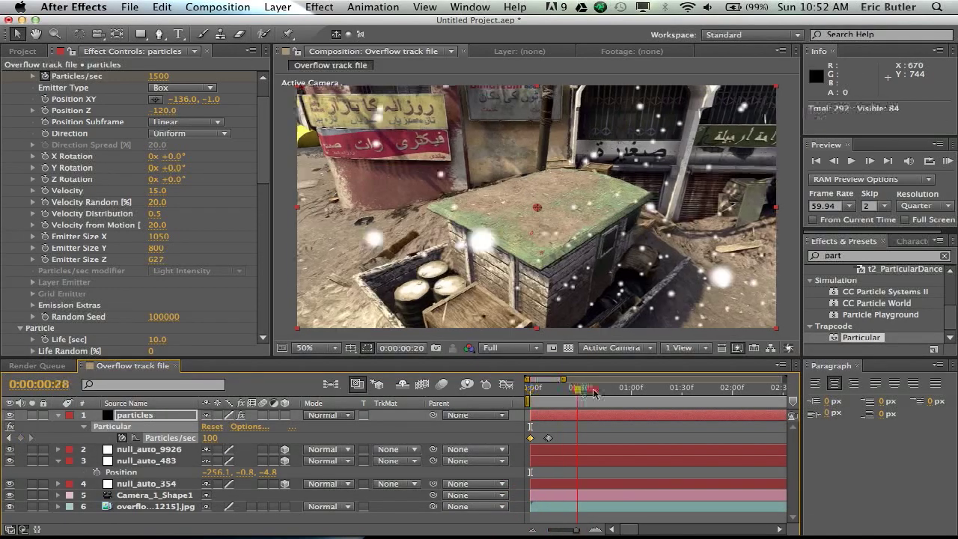
{"action": "left_click_drag", "start_coordinate": [595, 392], "coordinate": [702, 388]}
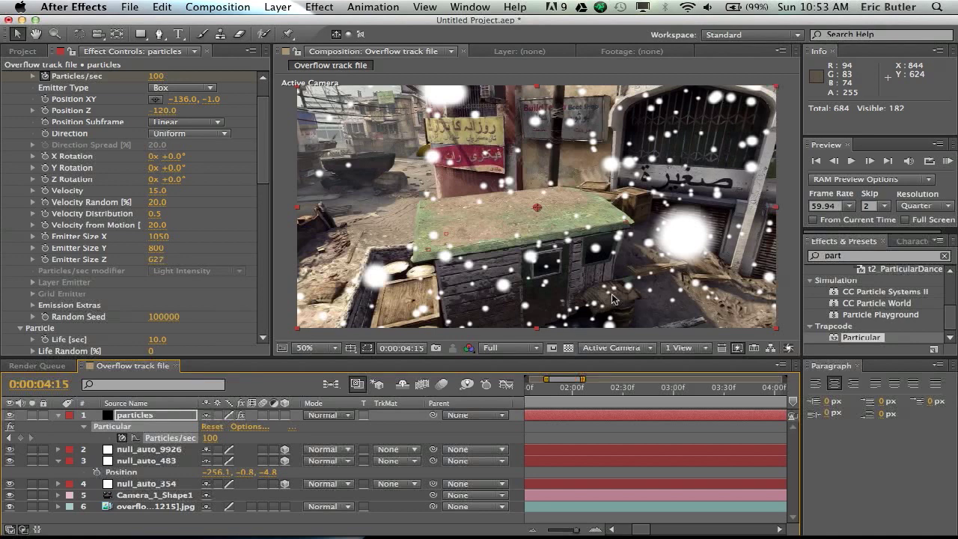